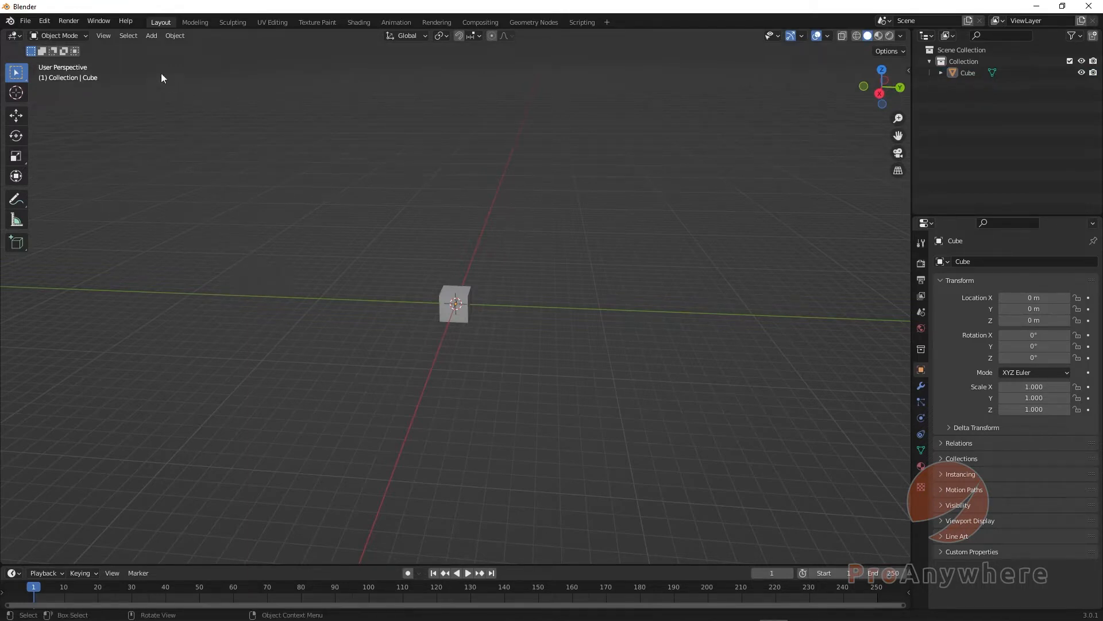
# Add a cone mesh to the scene and activate the Move tool for it.
pyautogui.click(151, 35)
pyautogui.moveTo(158, 50)
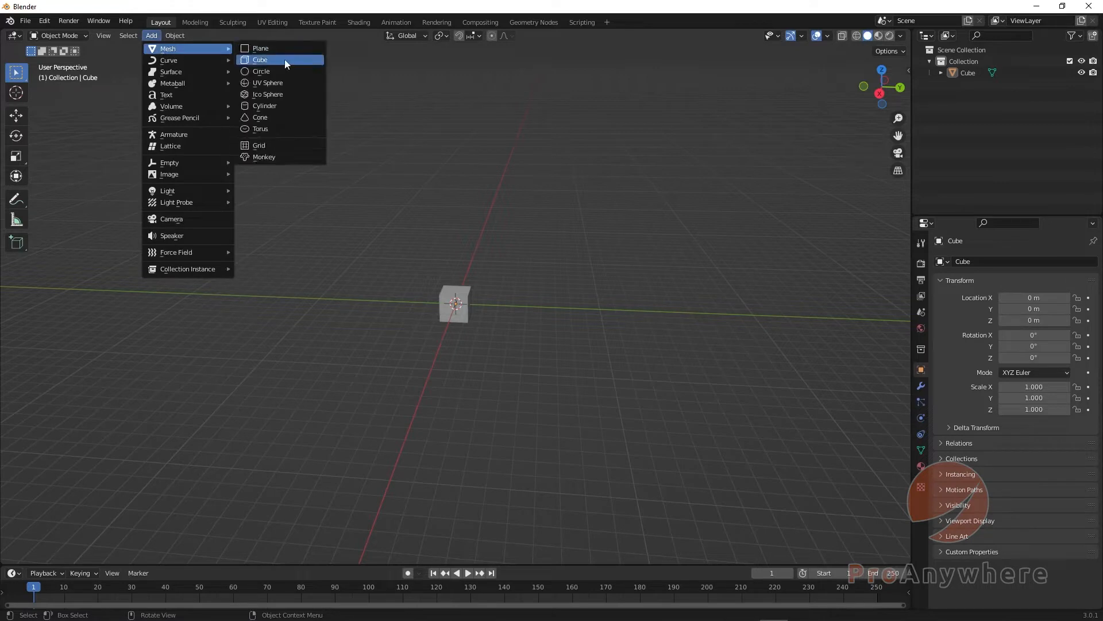
pyautogui.click(273, 118)
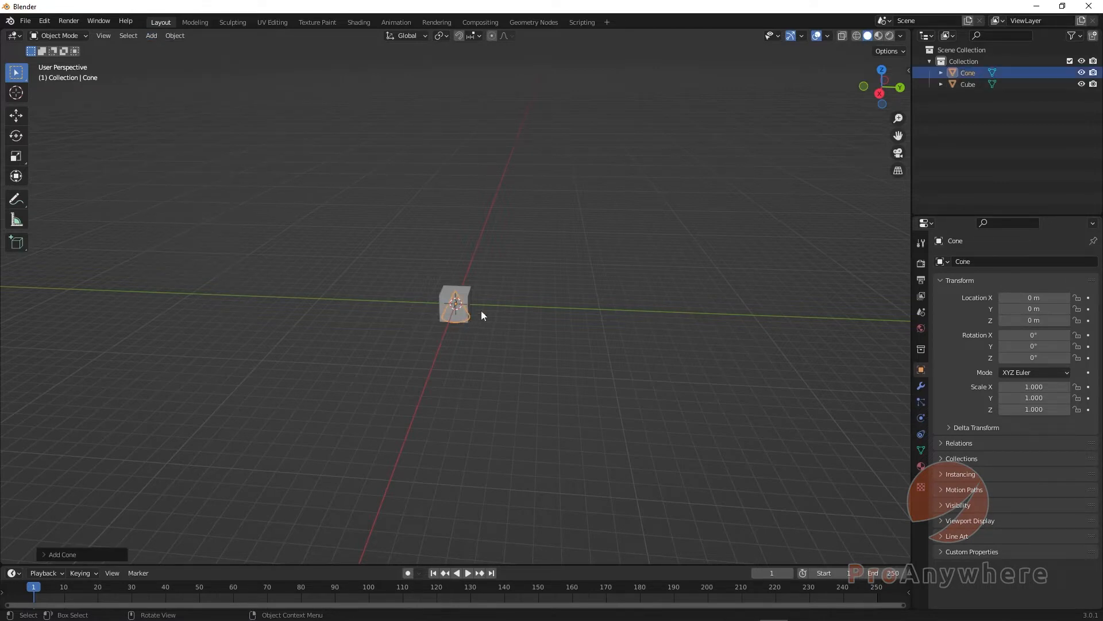
pyautogui.click(25, 115)
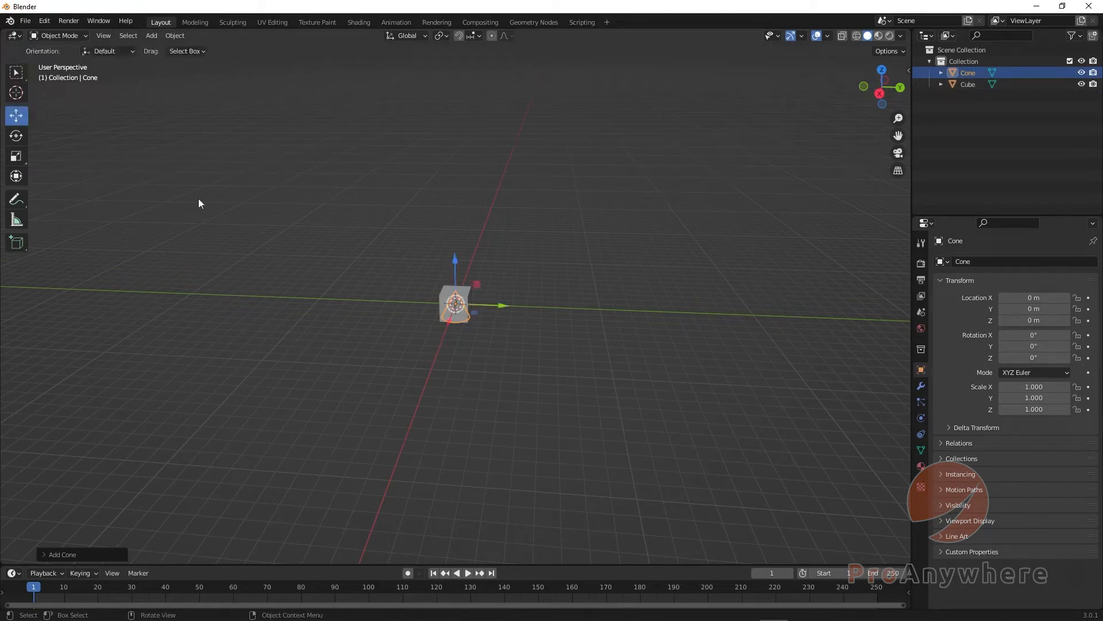
pyautogui.moveTo(501, 303); pyautogui.dragTo(416, 298)
pyautogui.moveTo(451, 407); pyautogui.dragTo(546, 401, button='middle')
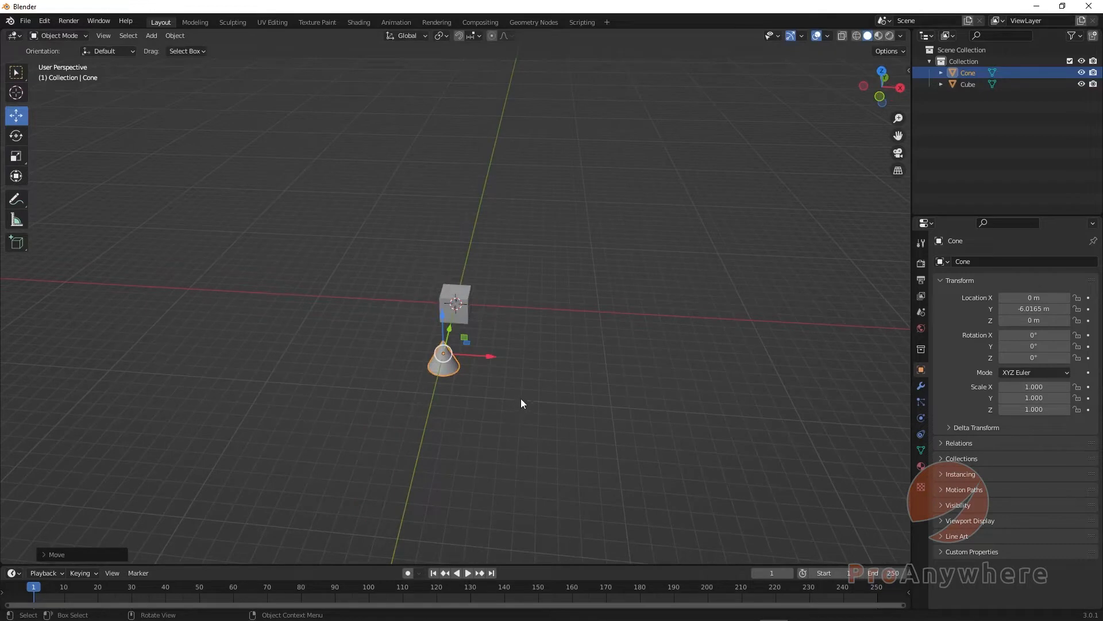
pyautogui.hotkey('ctrl', 'z')
# Move the cone along the X axis to about -5.97 m and deselect it.
pyautogui.moveTo(471, 301)
pyautogui.mouseDown(button='middle')
pyautogui.moveTo(441, 320)
pyautogui.moveTo(477, 322)
pyautogui.mouseUp(button='middle')
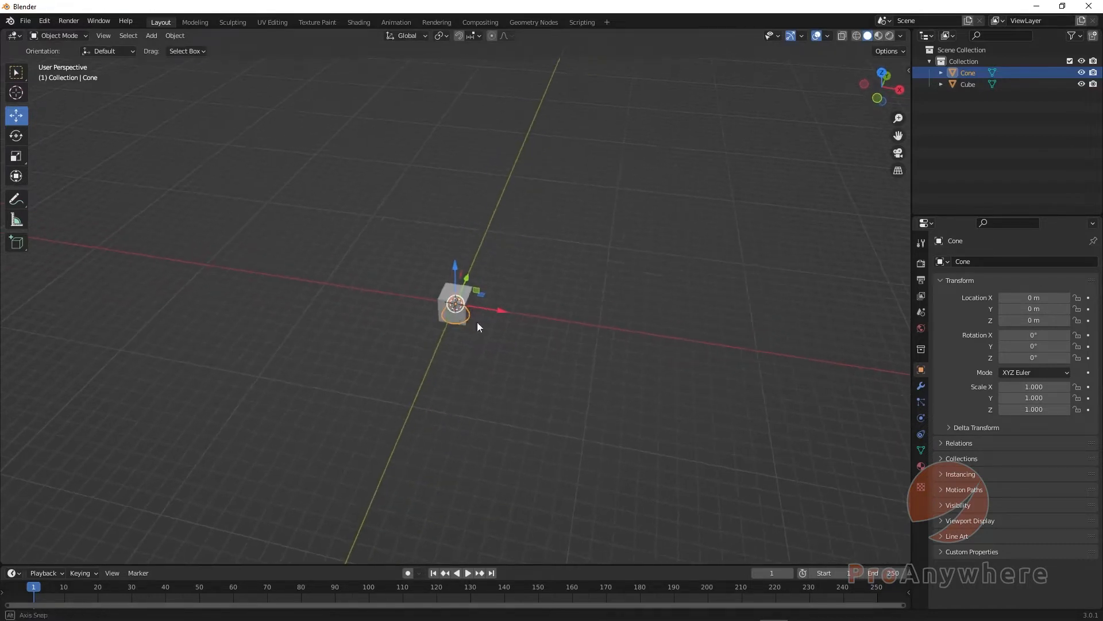
pyautogui.moveTo(497, 309); pyautogui.dragTo(417, 301)
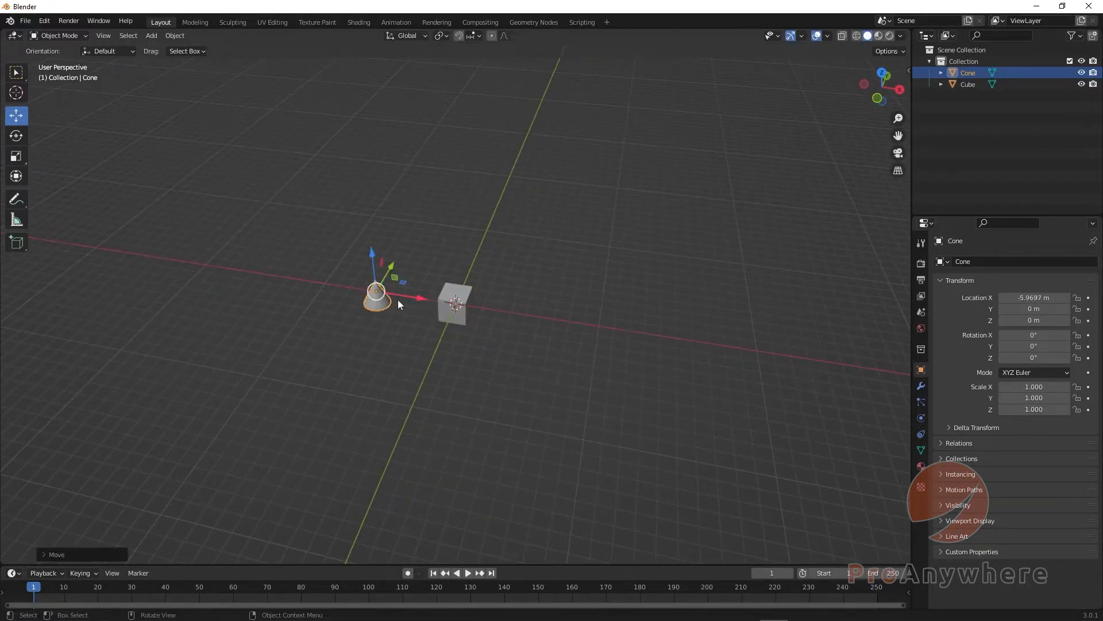
pyautogui.moveTo(459, 314); pyautogui.dragTo(685, 225, button='middle')
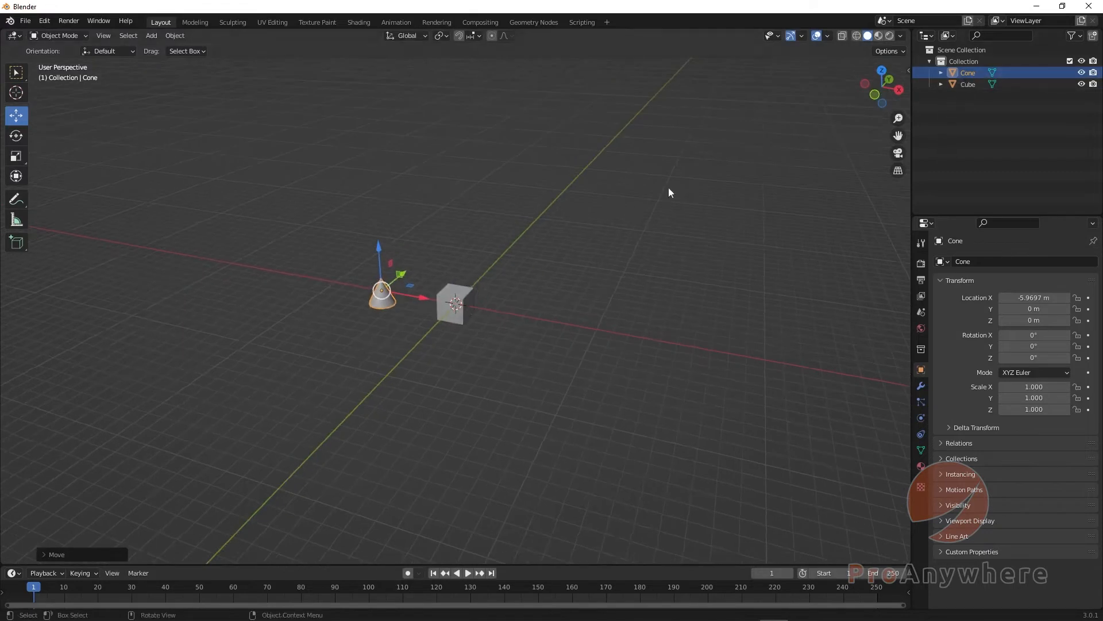
pyautogui.click(15, 72)
pyautogui.moveTo(150, 142); pyautogui.dragTo(204, 254)
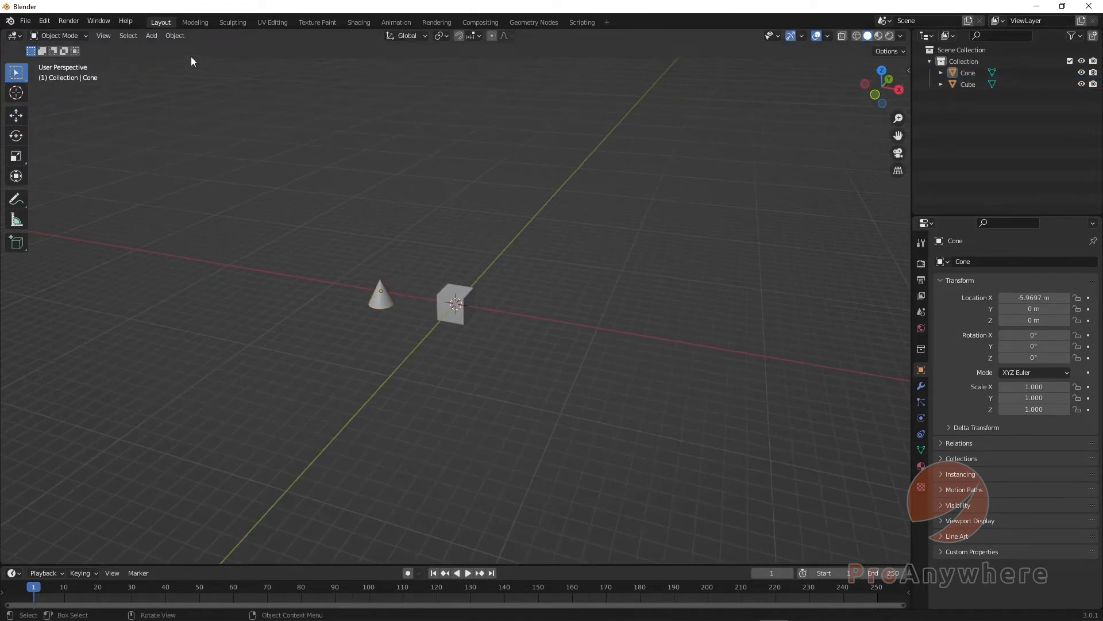
# Add a Monkey mesh at the world origin.
pyautogui.click(151, 37)
pyautogui.moveTo(189, 48)
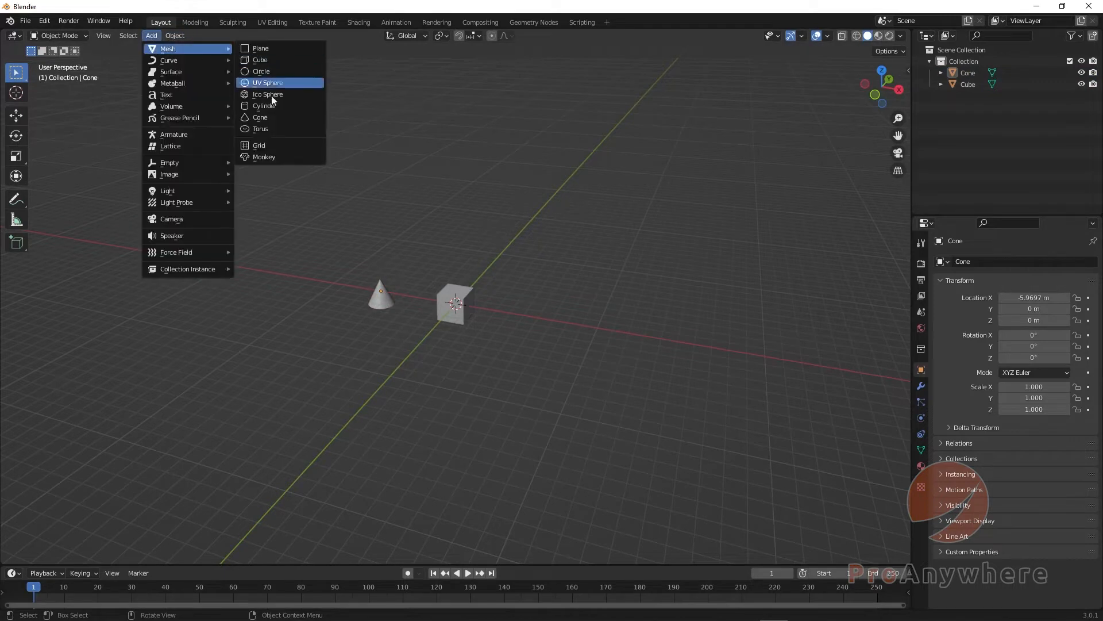
pyautogui.click(268, 158)
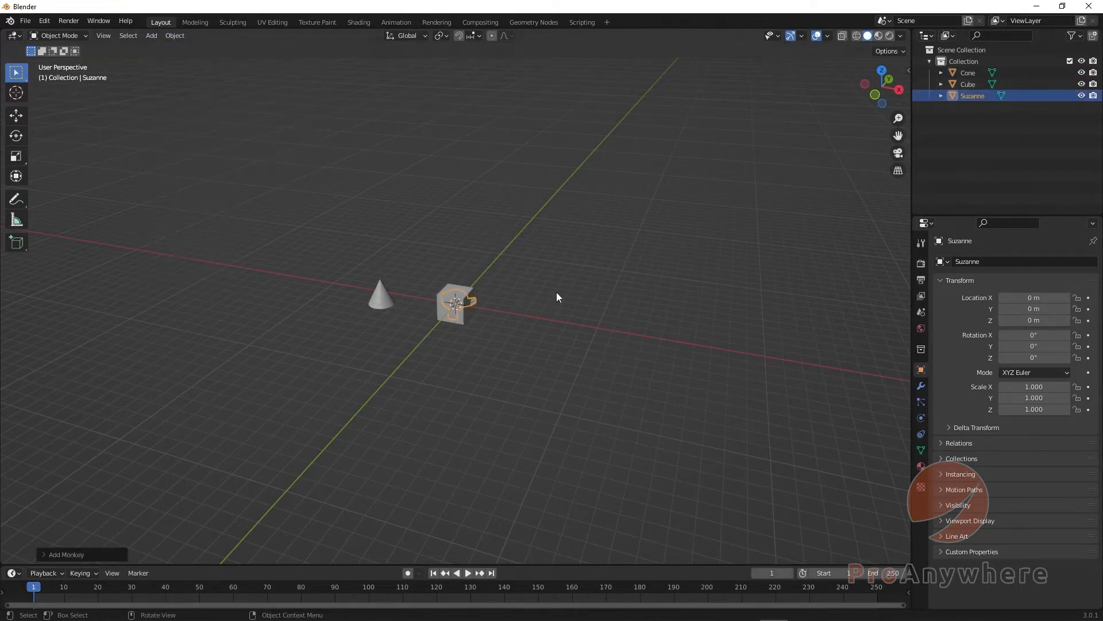
pyautogui.scroll(1, 488, 316)
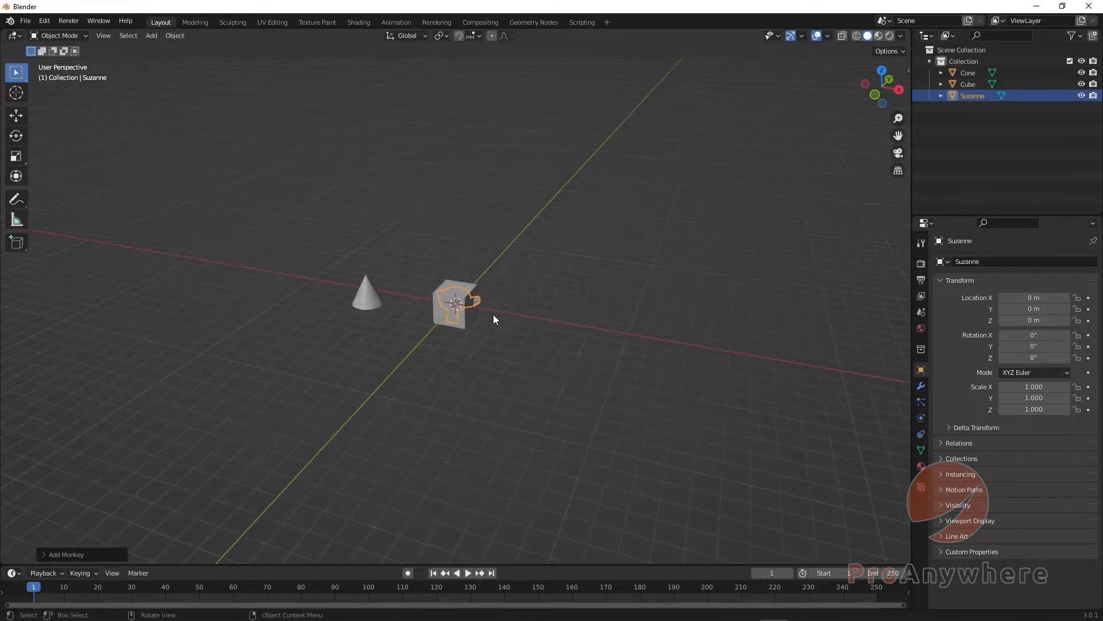
pyautogui.moveTo(760, 184); pyautogui.dragTo(746, 228, button='middle')
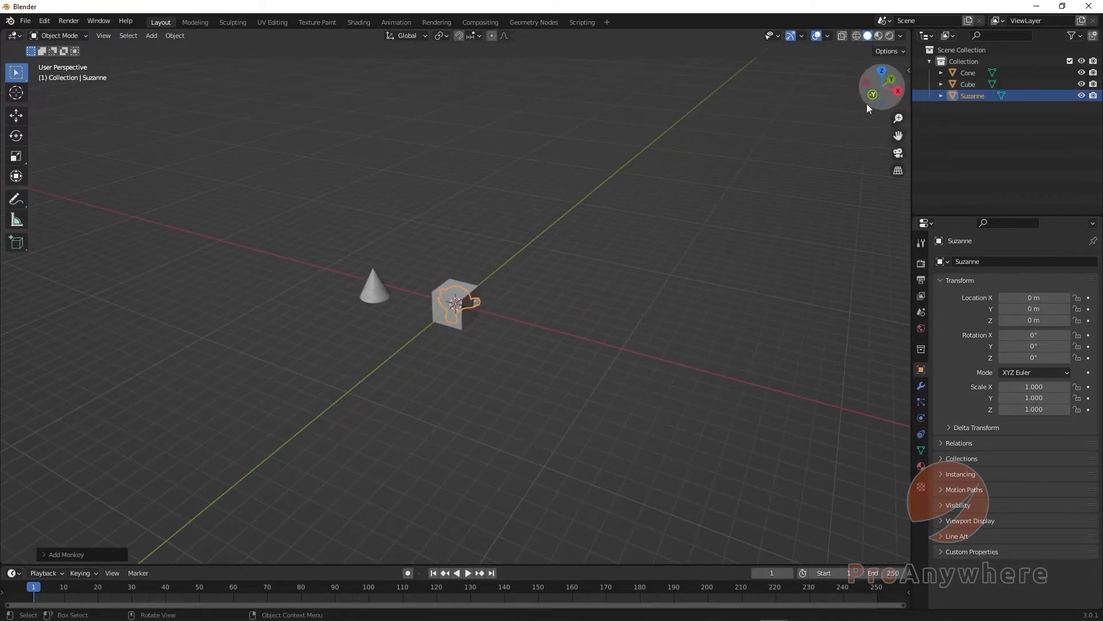
pyautogui.moveTo(501, 326); pyautogui.dragTo(511, 319, button='middle')
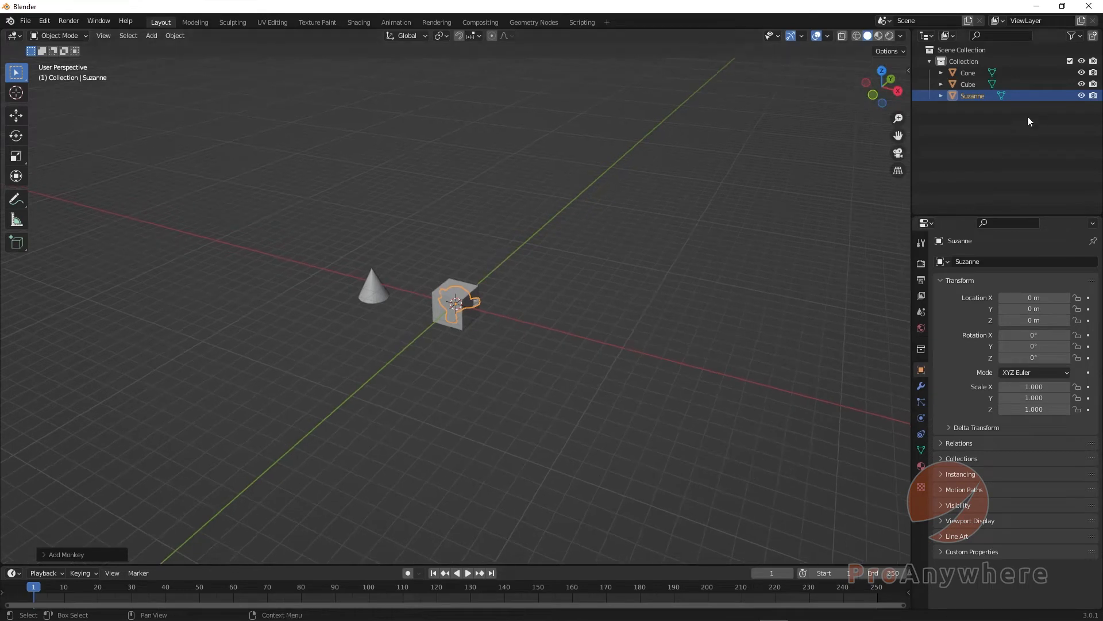
# Move the cube along the X axis to about 7.88 m and return to the selection tool.
pyautogui.click(968, 84)
pyautogui.click(17, 117)
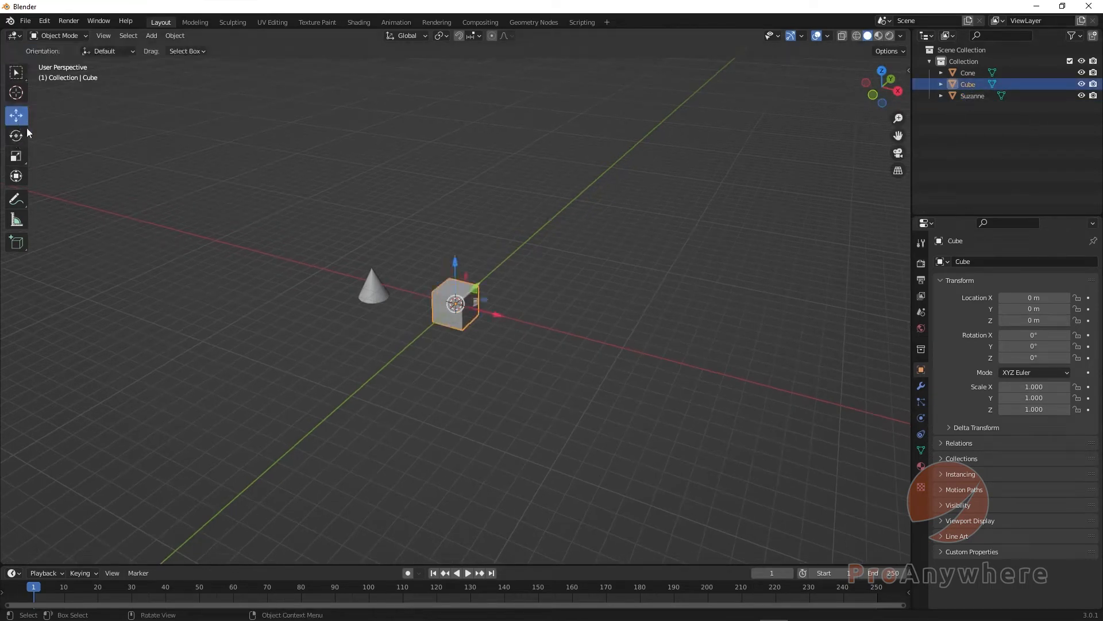
pyautogui.moveTo(497, 313); pyautogui.dragTo(629, 340)
pyautogui.scroll(2, 472, 362)
pyautogui.moveTo(471, 362); pyautogui.dragTo(475, 323, button='middle')
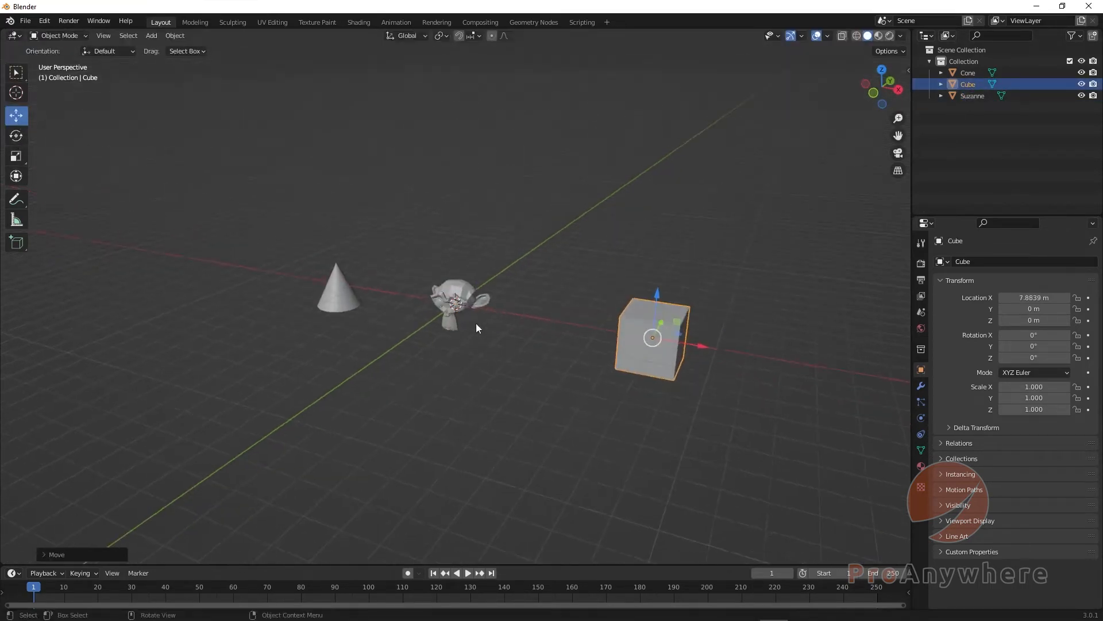
pyautogui.click(16, 72)
# Select the cone, the cube and the monkey head in turn to check that each is a separate object.
pyautogui.moveTo(414, 261); pyautogui.dragTo(497, 344, button='middle')
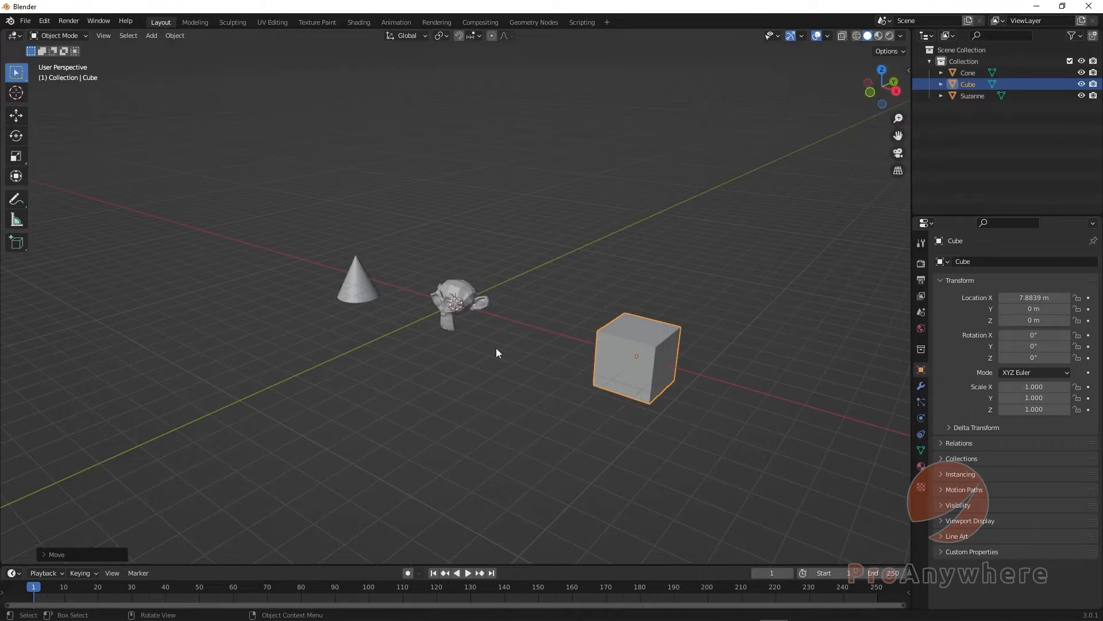
pyautogui.moveTo(453, 344); pyautogui.dragTo(478, 342, button='middle')
pyautogui.moveTo(508, 307); pyautogui.dragTo(474, 309, button='middle')
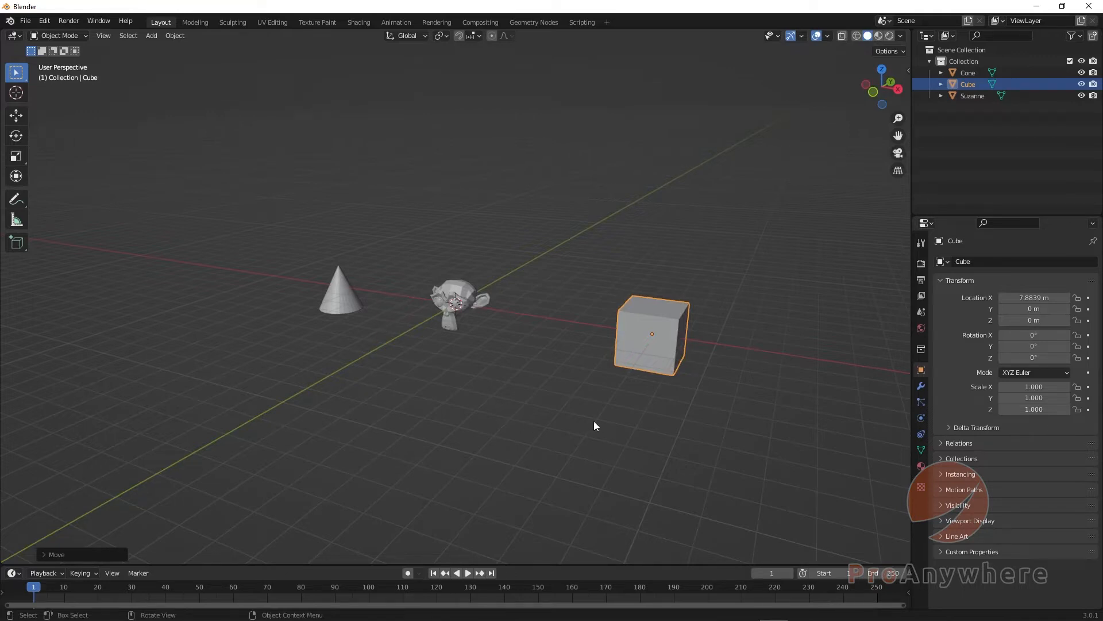
pyautogui.click(966, 72)
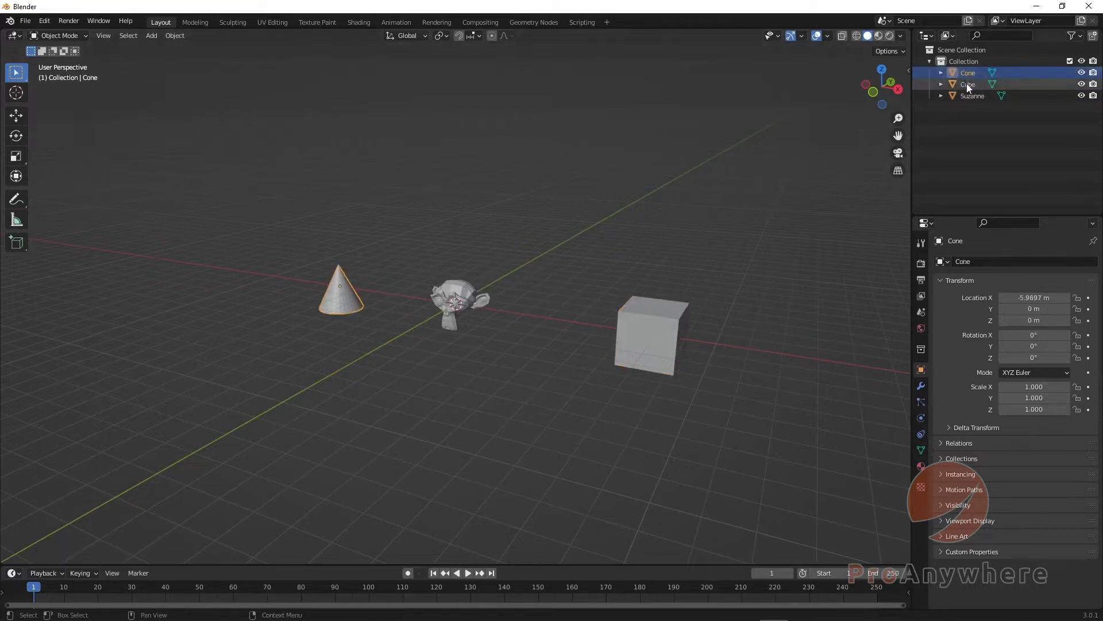
pyautogui.click(967, 84)
pyautogui.click(969, 95)
pyautogui.scroll(-2, 622, 327)
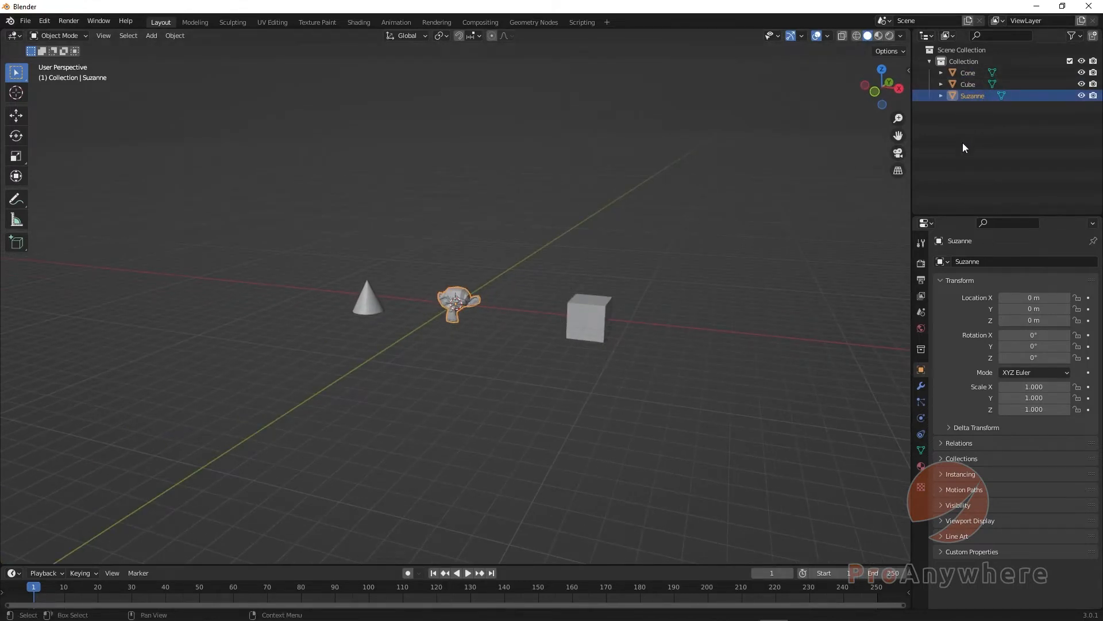
# Examine the move gizmo of the cone, monkey head and cube by selecting each one individually, and clear the selection.
pyautogui.click(370, 296)
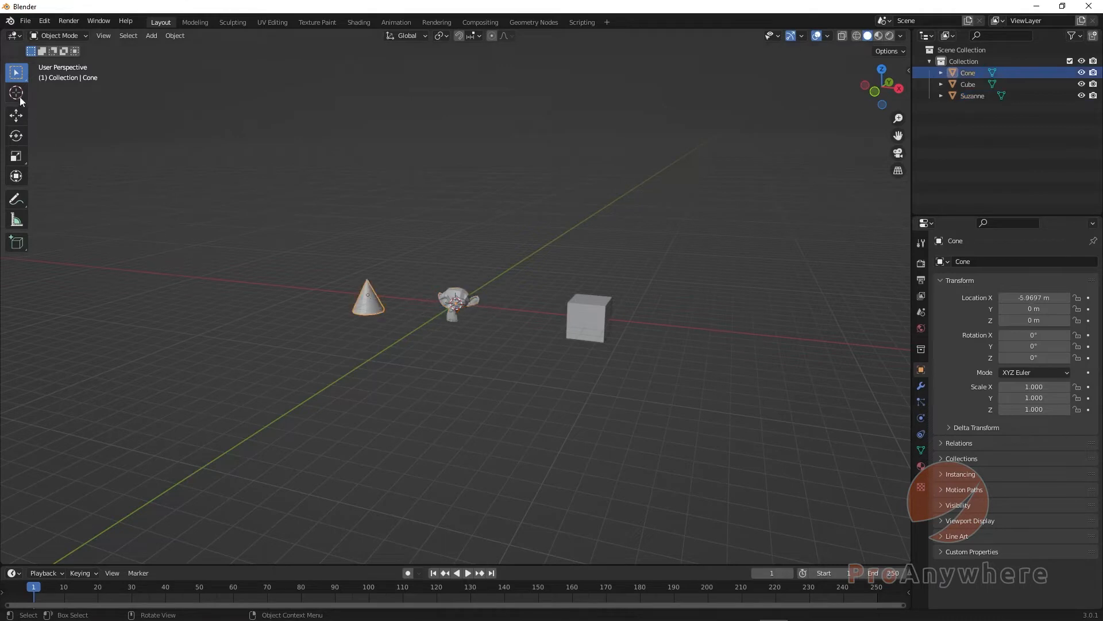
pyautogui.scroll(3, 371, 299)
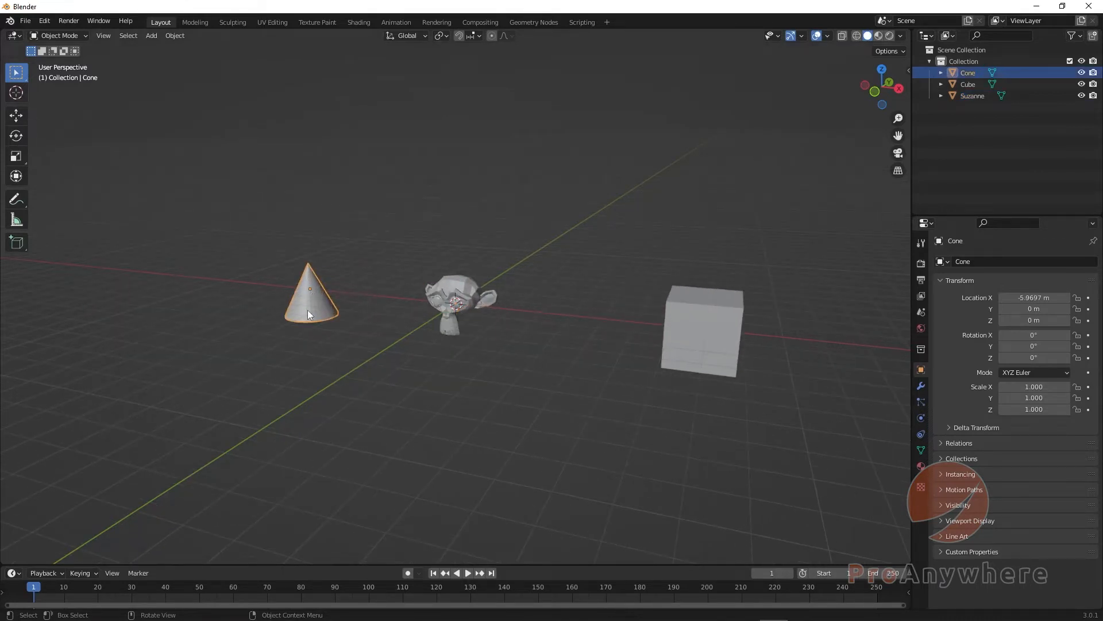
pyautogui.click(17, 116)
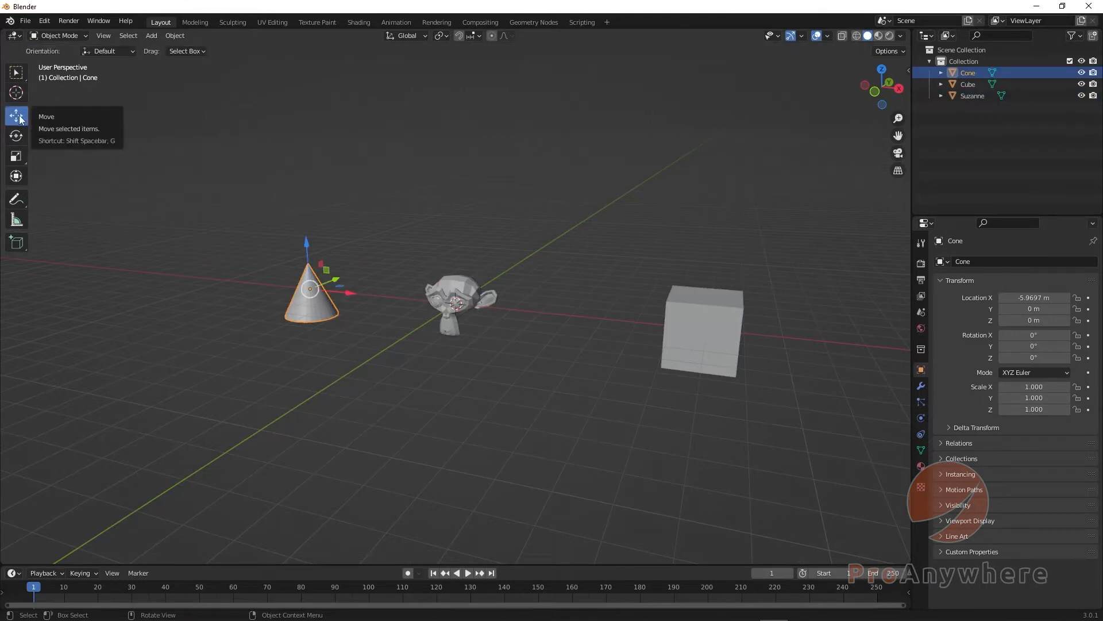
pyautogui.click(467, 305)
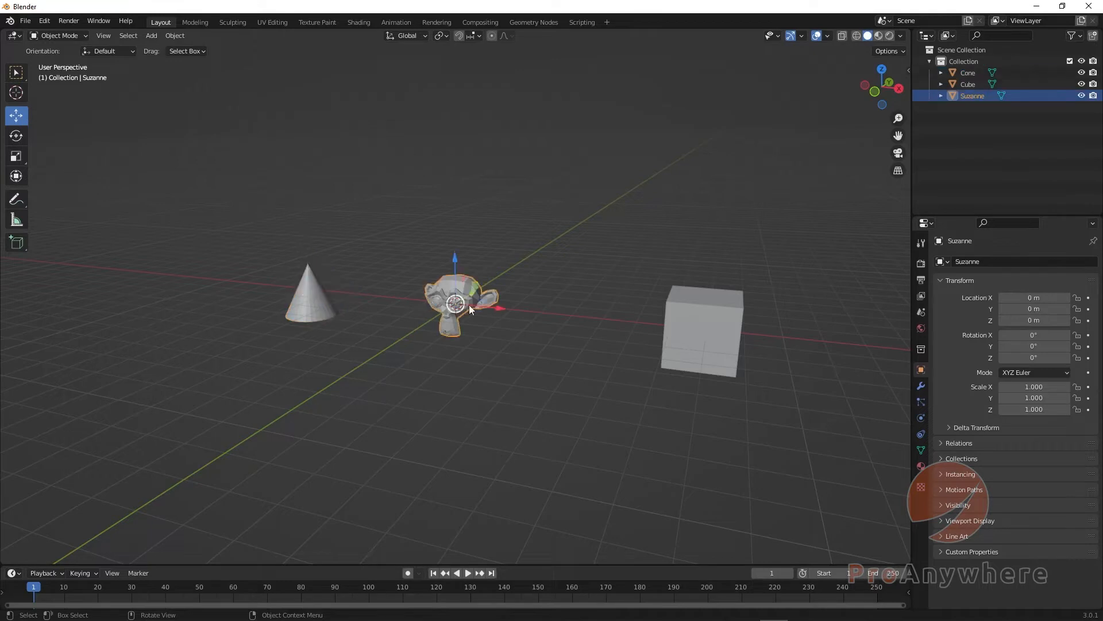
pyautogui.click(705, 305)
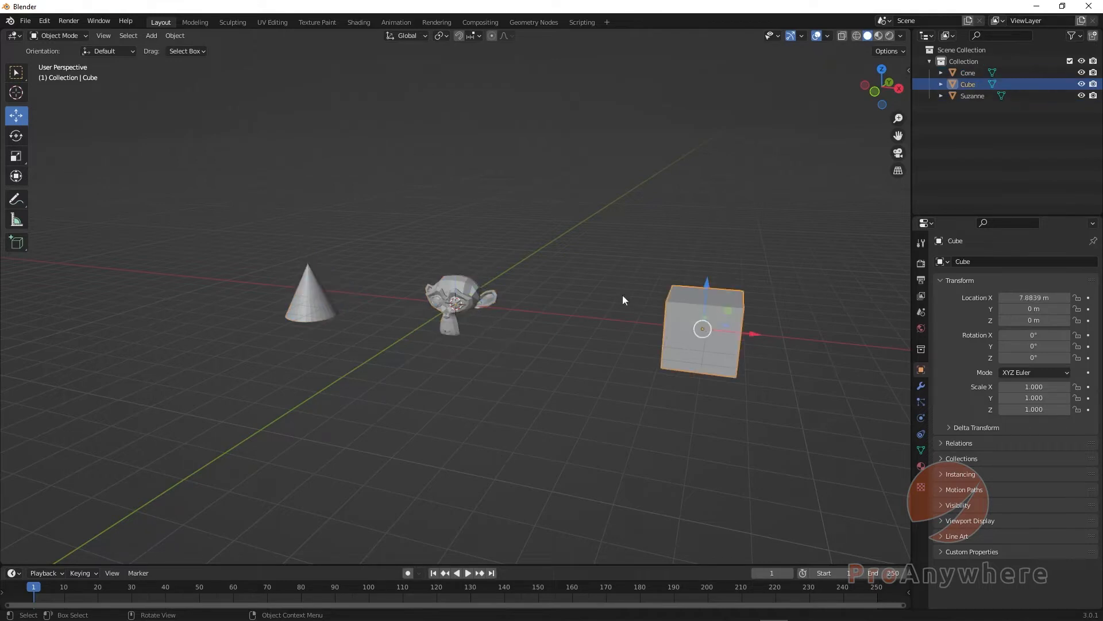
pyautogui.click(463, 285)
pyautogui.click(303, 289)
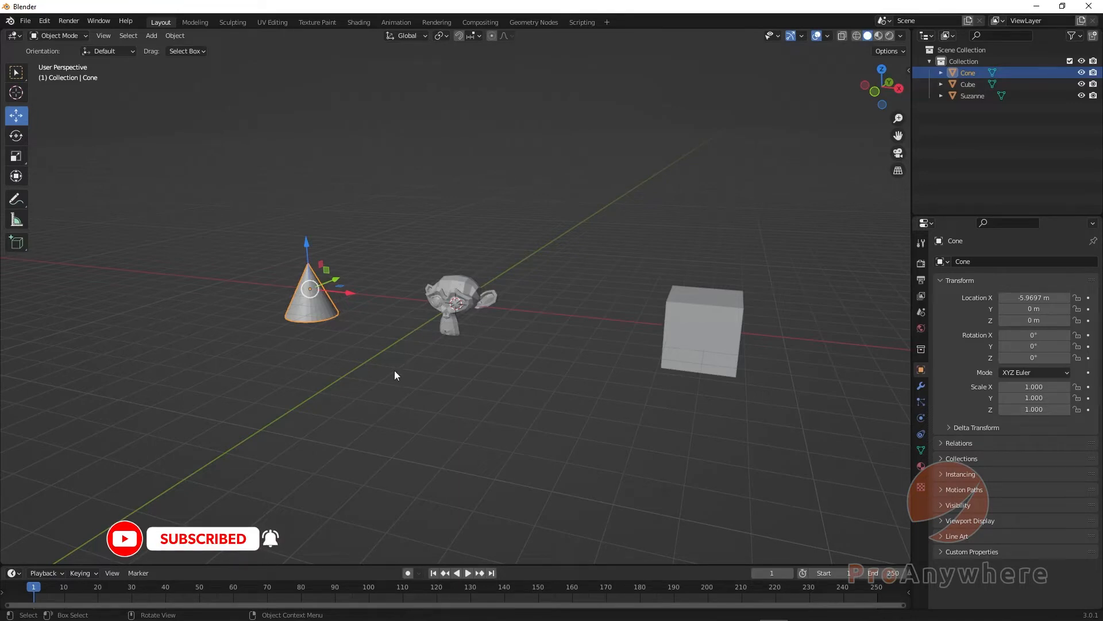
pyautogui.click(140, 217)
pyautogui.click(16, 71)
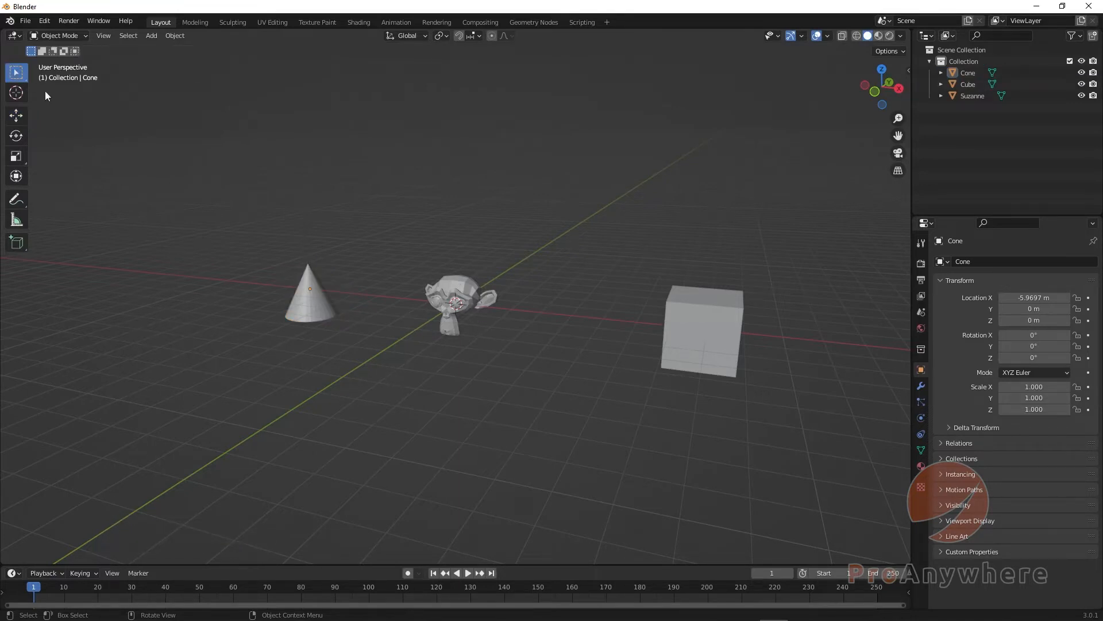
# Join the cone, the cube and the monkey head into one object, with the monkey head as the active object.
pyautogui.click(312, 317)
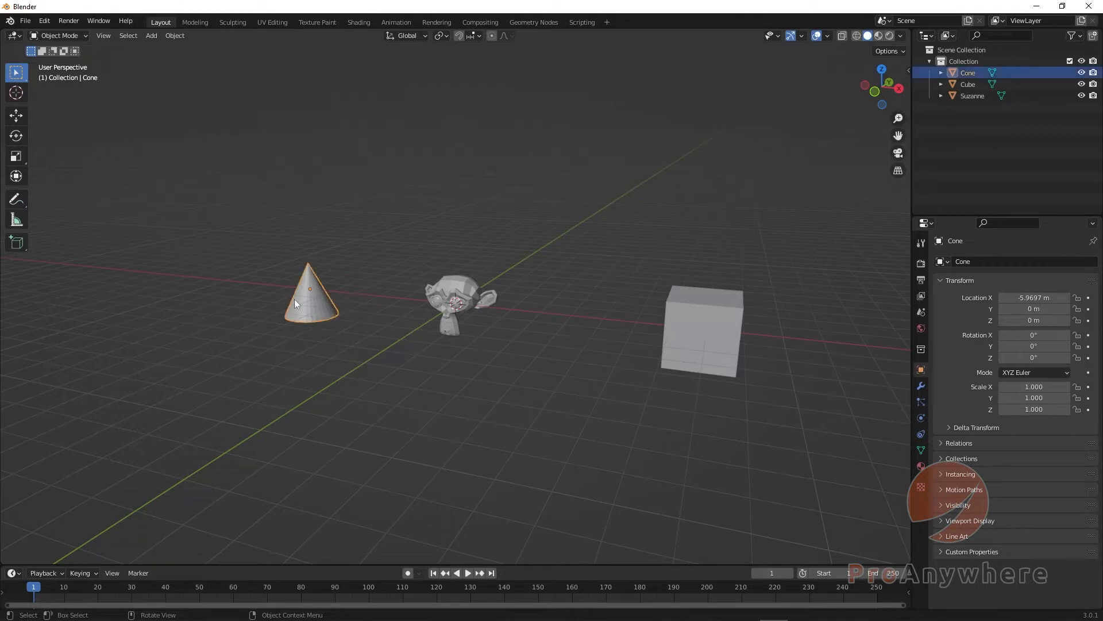
pyautogui.keyDown('shift'); pyautogui.click(687, 300); pyautogui.keyUp('shift')
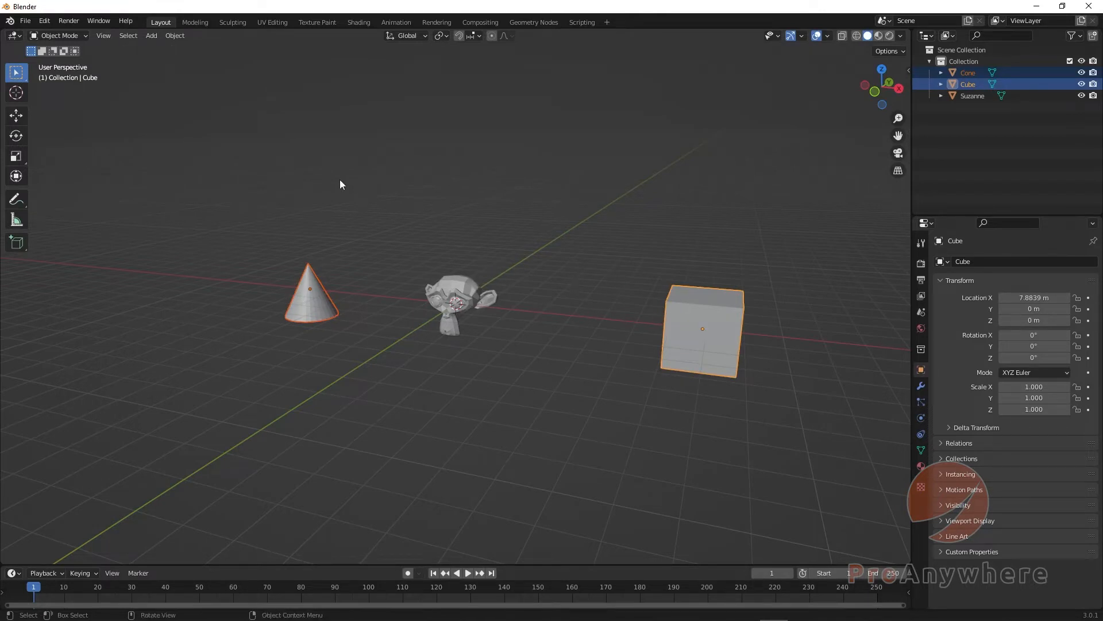
pyautogui.keyDown('shift'); pyautogui.click(459, 278); pyautogui.keyUp('shift')
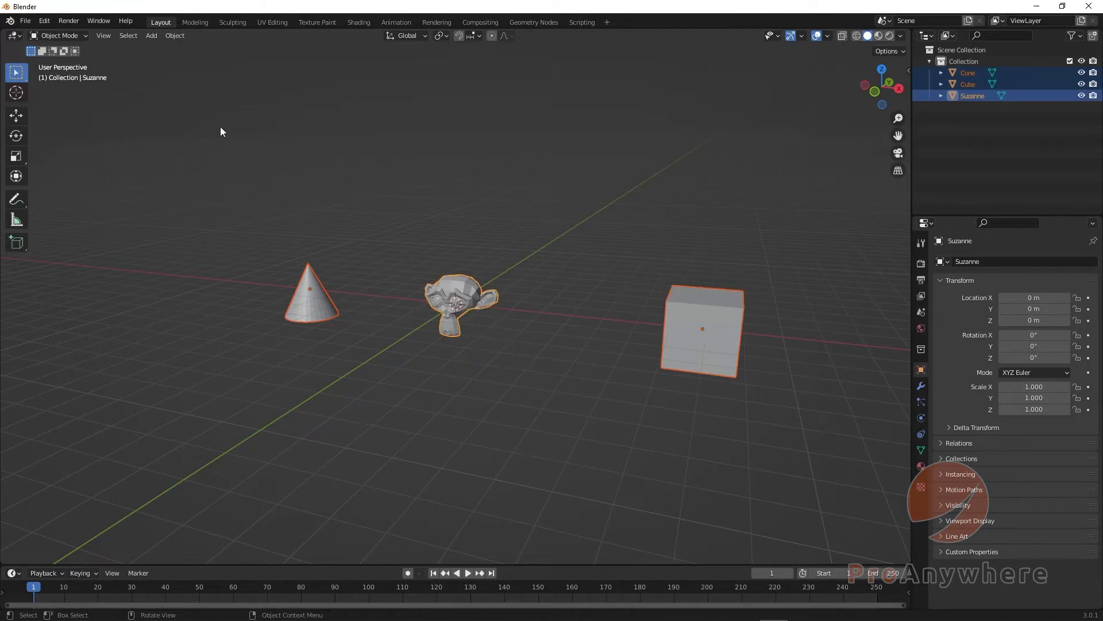
pyautogui.click(175, 37)
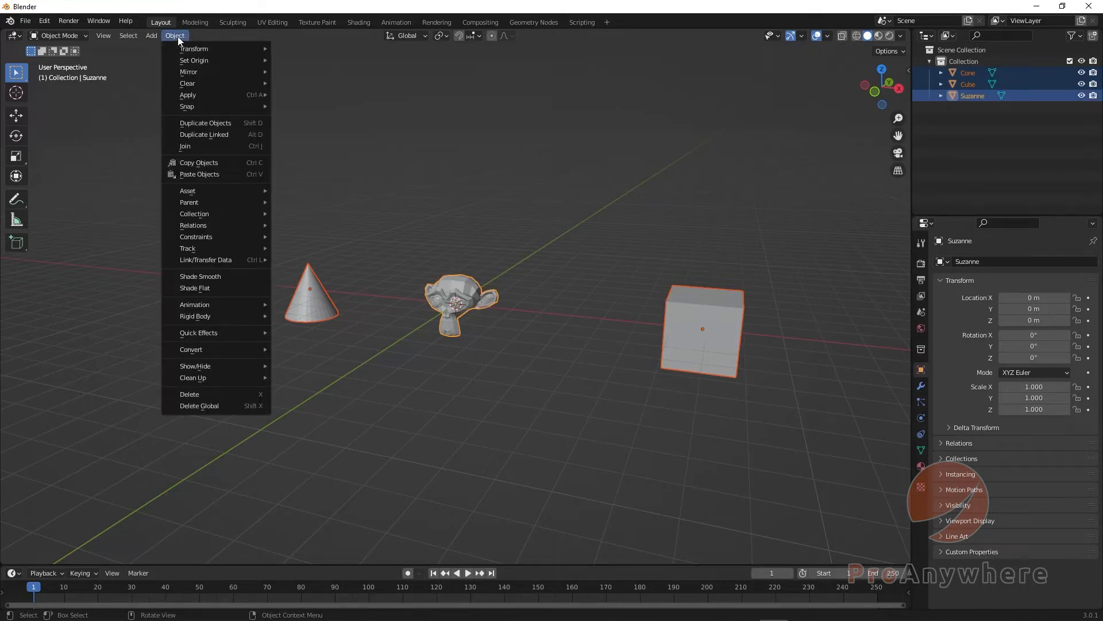
pyautogui.click(199, 146)
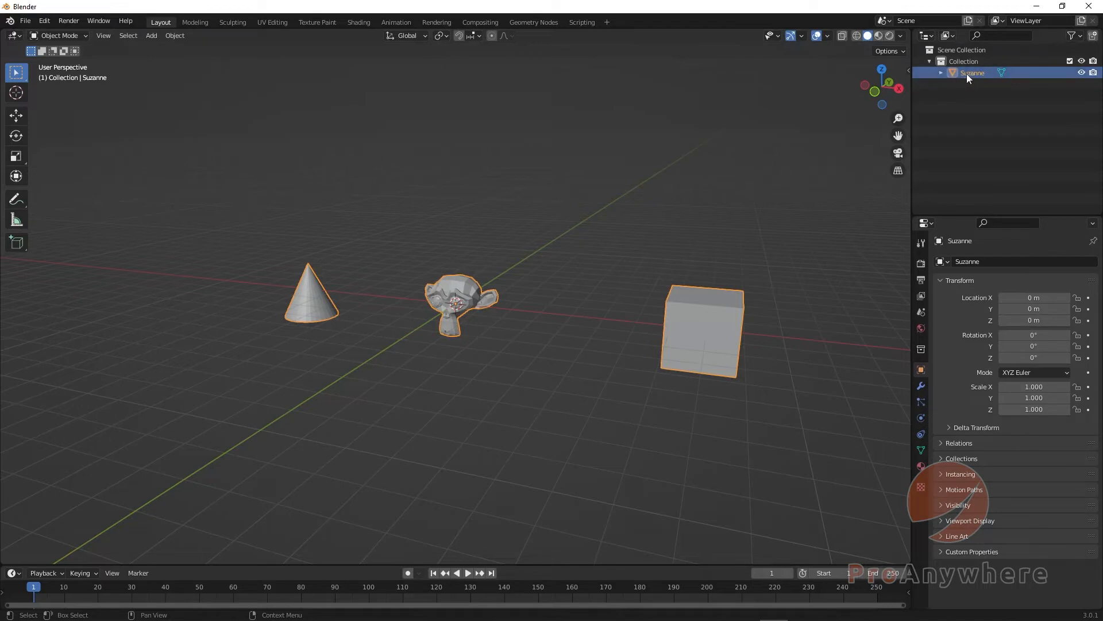
# Check that the joined object is selected and deselected as one, leaving it selected with the Move tool active.
pyautogui.click(514, 205)
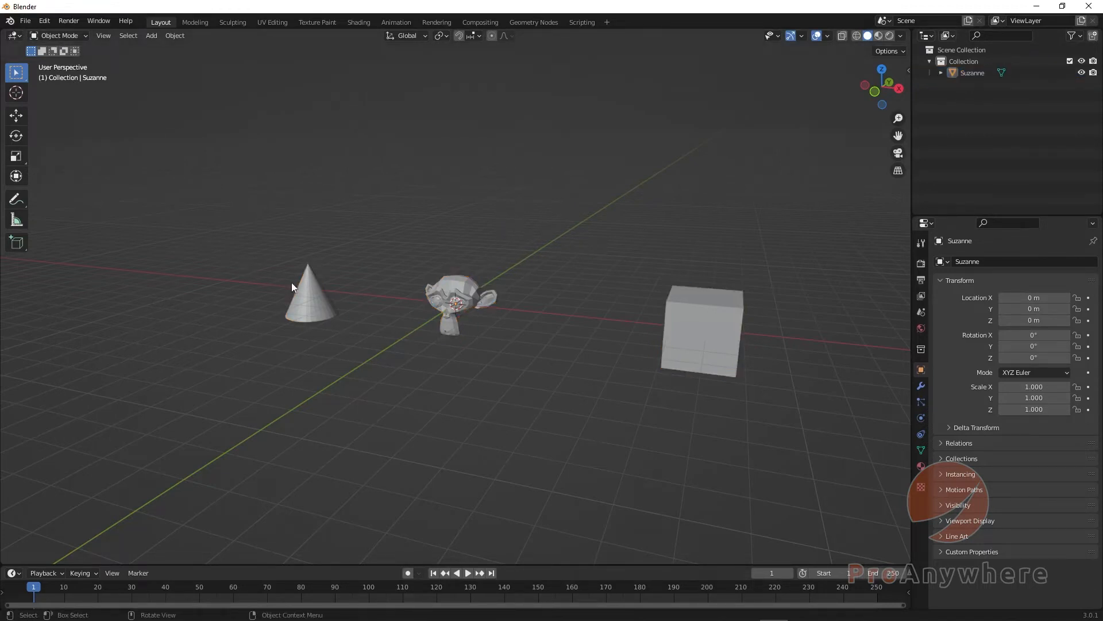
pyautogui.press('a')
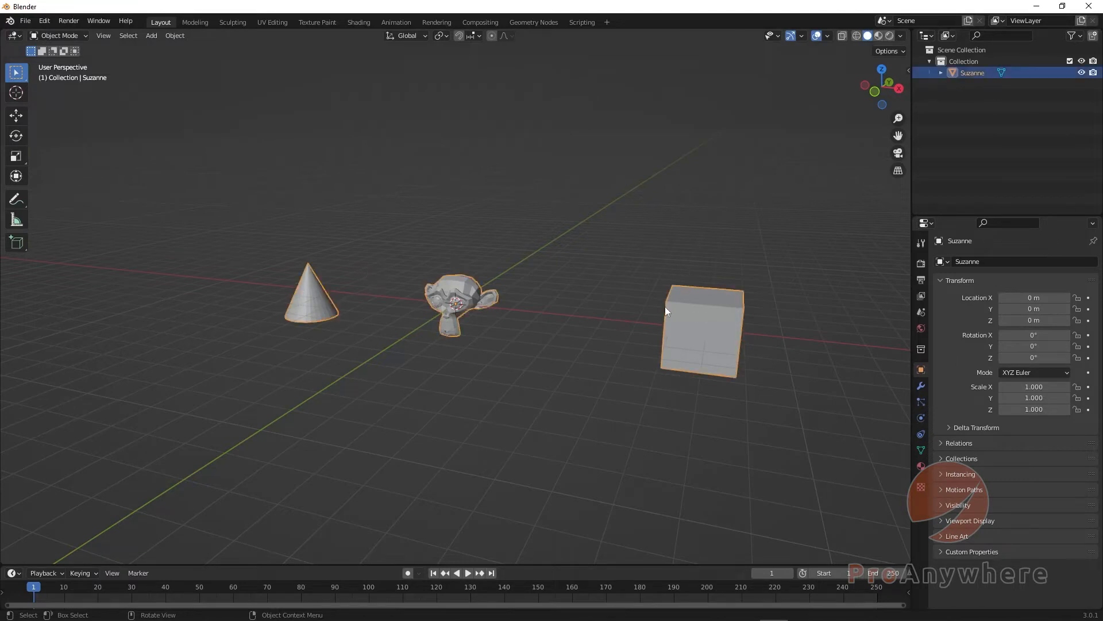
pyautogui.click(595, 284)
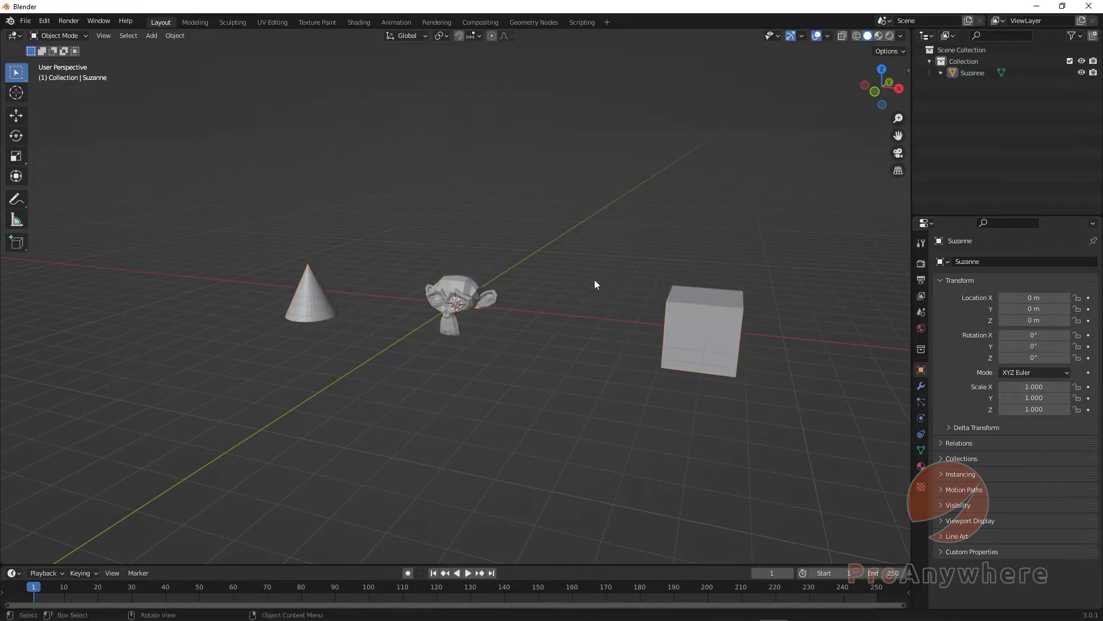
pyautogui.press('a')
pyautogui.moveTo(604, 135); pyautogui.dragTo(652, 222)
pyautogui.press('a')
pyautogui.click(23, 119)
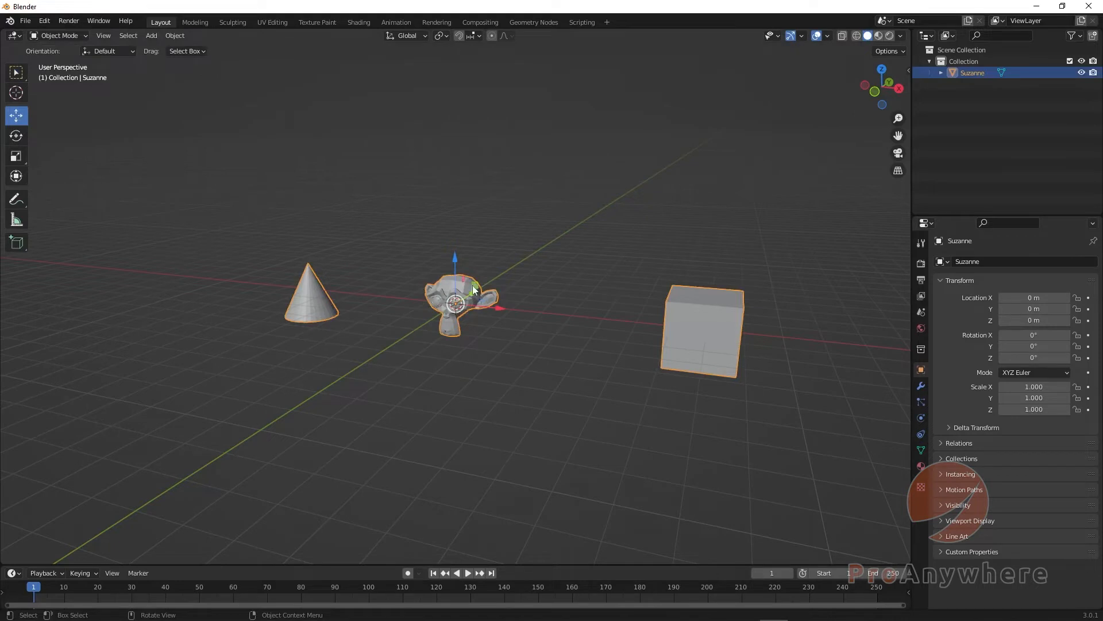
# Check that the joined object responds as one when selected around the cone and the cube, and clear the selection.
pyautogui.click(337, 230)
pyautogui.moveTo(285, 258); pyautogui.dragTo(315, 293)
pyautogui.moveTo(654, 204); pyautogui.dragTo(713, 330)
pyautogui.click(580, 294)
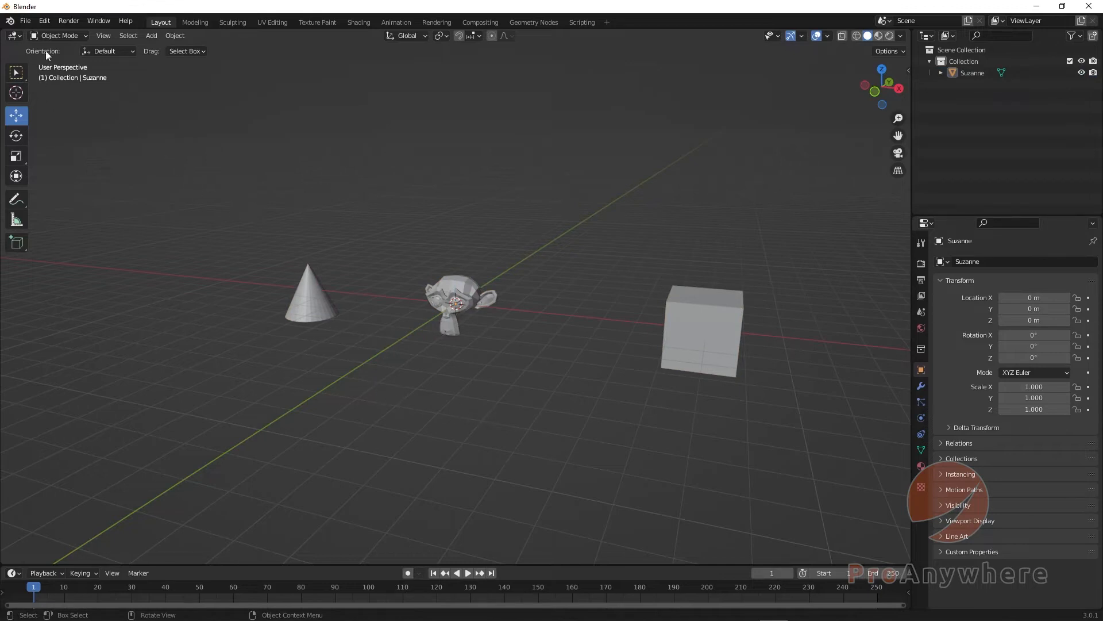
# Switch the joined object to Edit Mode and deselect all of its geometry.
pyautogui.click(53, 37)
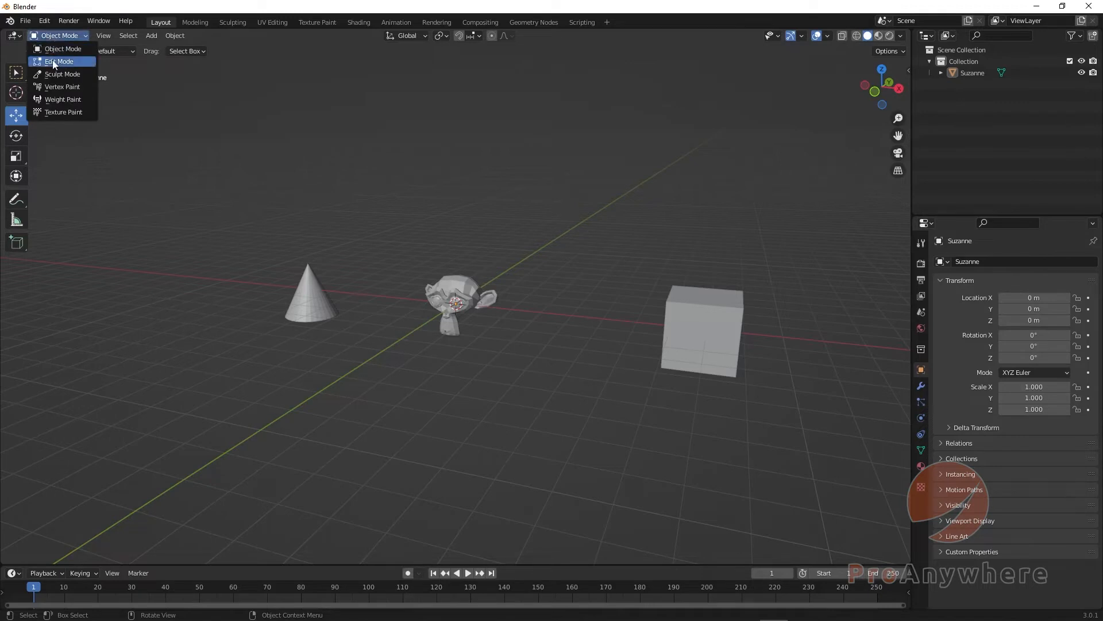
pyautogui.click(53, 62)
pyautogui.moveTo(266, 275); pyautogui.dragTo(356, 320, button='middle')
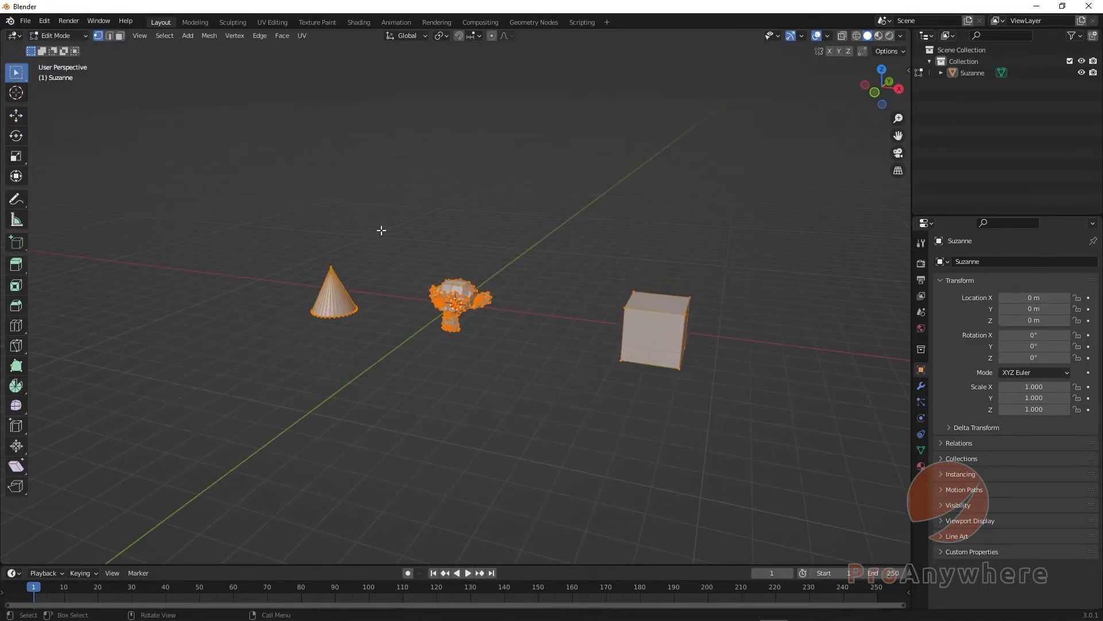
pyautogui.hotkey('alt', 'a')
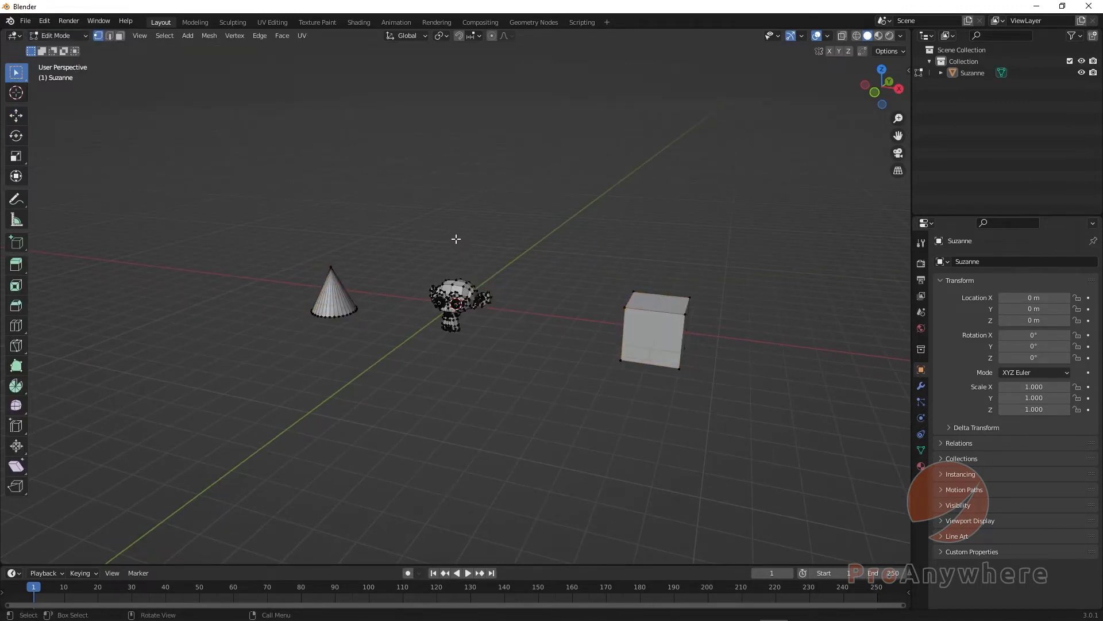
# Select all linked vertices of the cone in vertex select mode and separate the selection into its own object.
pyautogui.click(119, 36)
pyautogui.click(98, 38)
pyautogui.press('l')
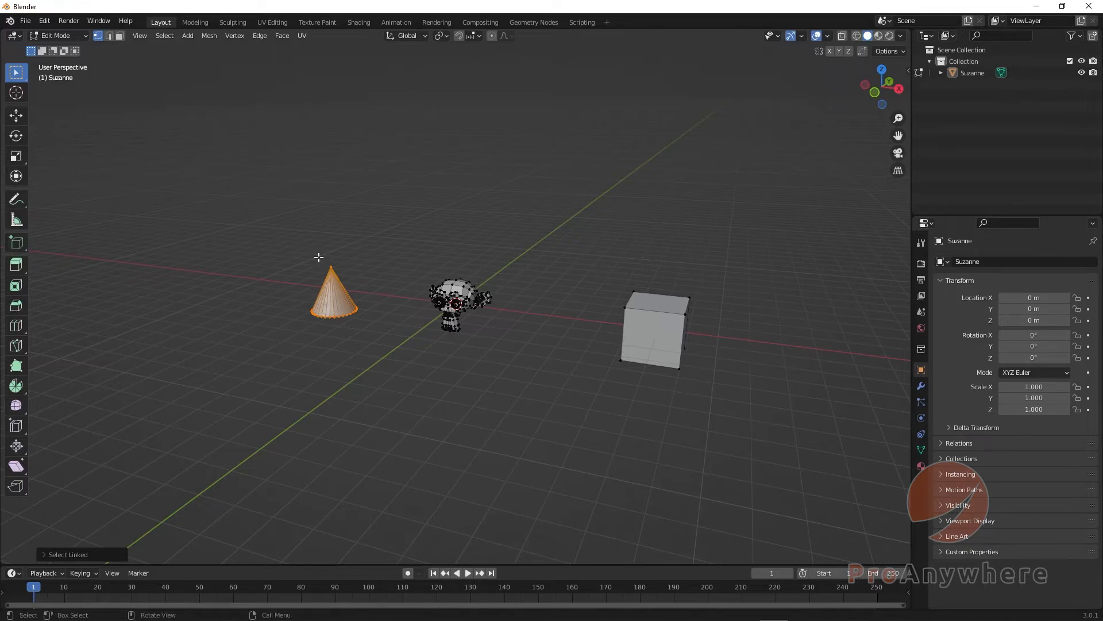
pyautogui.keyDown('alt'); pyautogui.moveTo(345, 313); pyautogui.dragTo(295, 307, button='middle'); pyautogui.keyUp('alt')
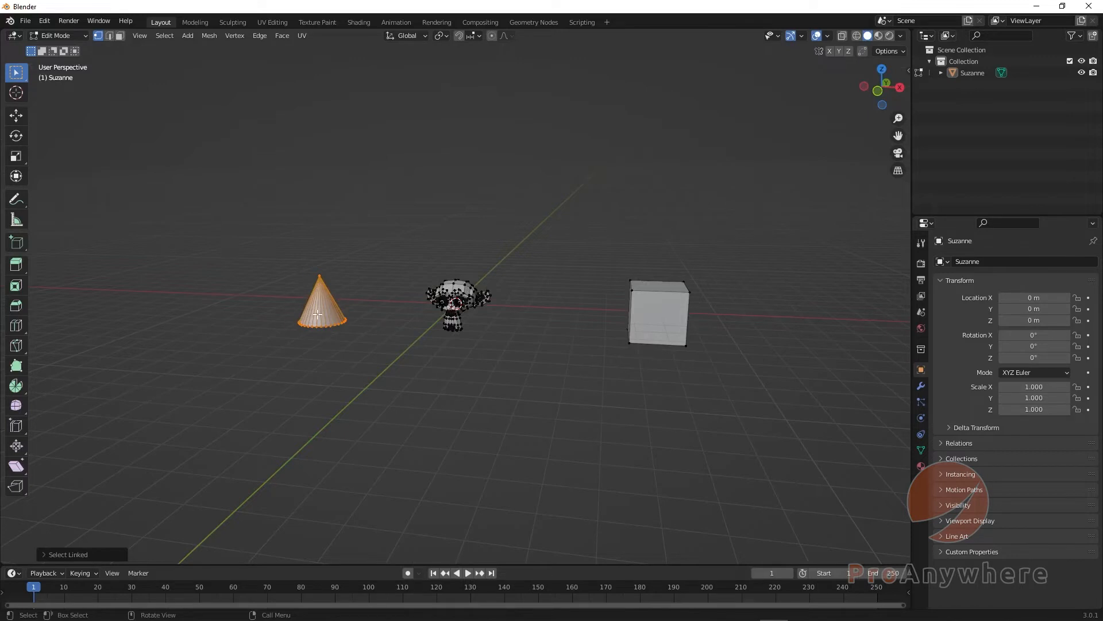
pyautogui.moveTo(318, 314); pyautogui.dragTo(328, 337, button='middle')
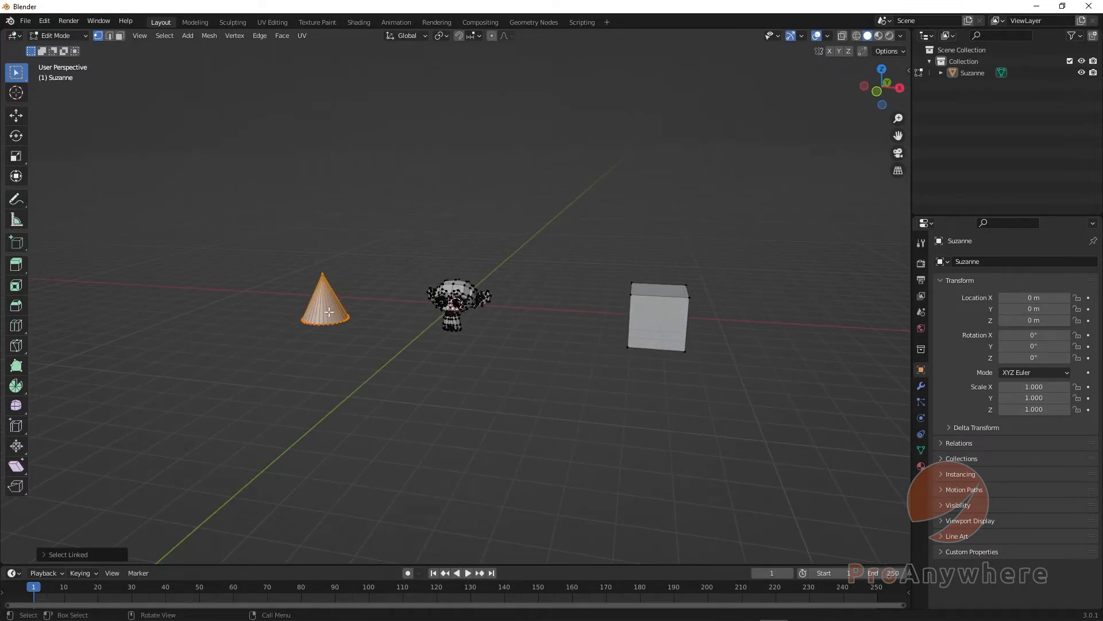
pyautogui.click(209, 36)
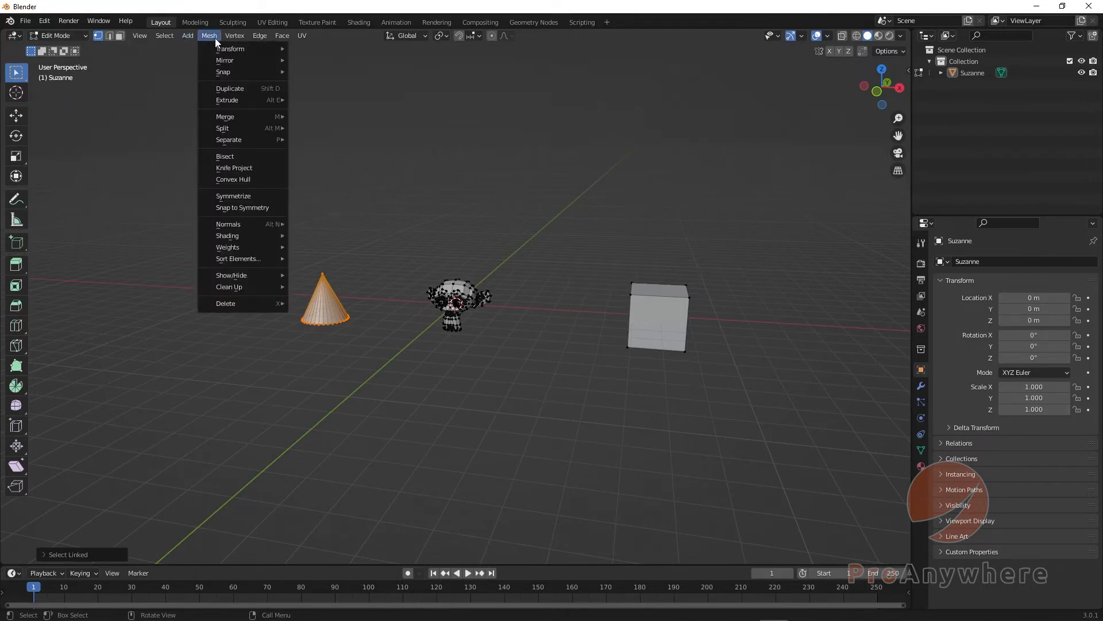
pyautogui.click(199, 36)
pyautogui.moveTo(235, 142)
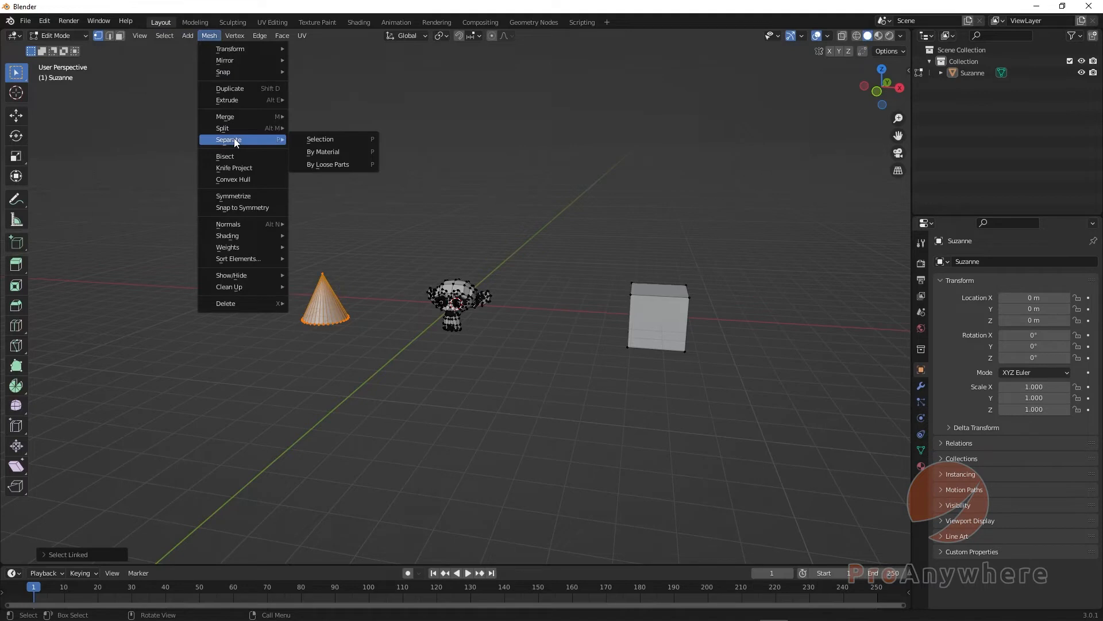
pyautogui.click(337, 142)
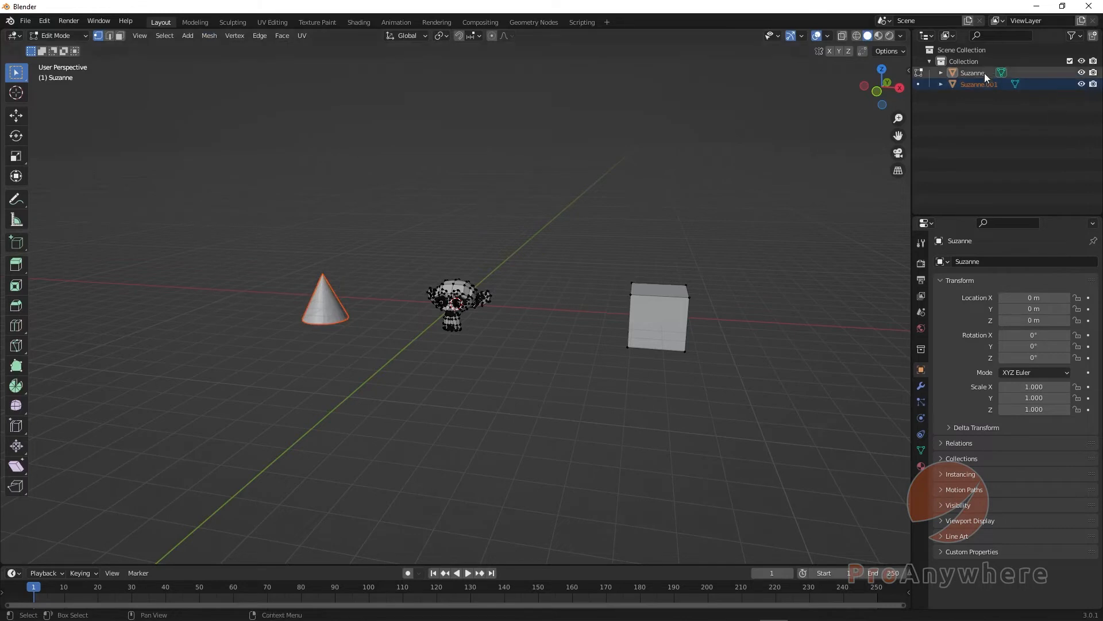
# Return to Object Mode and clear the selection.
pyautogui.click(67, 35)
pyautogui.click(58, 43)
pyautogui.click(190, 143)
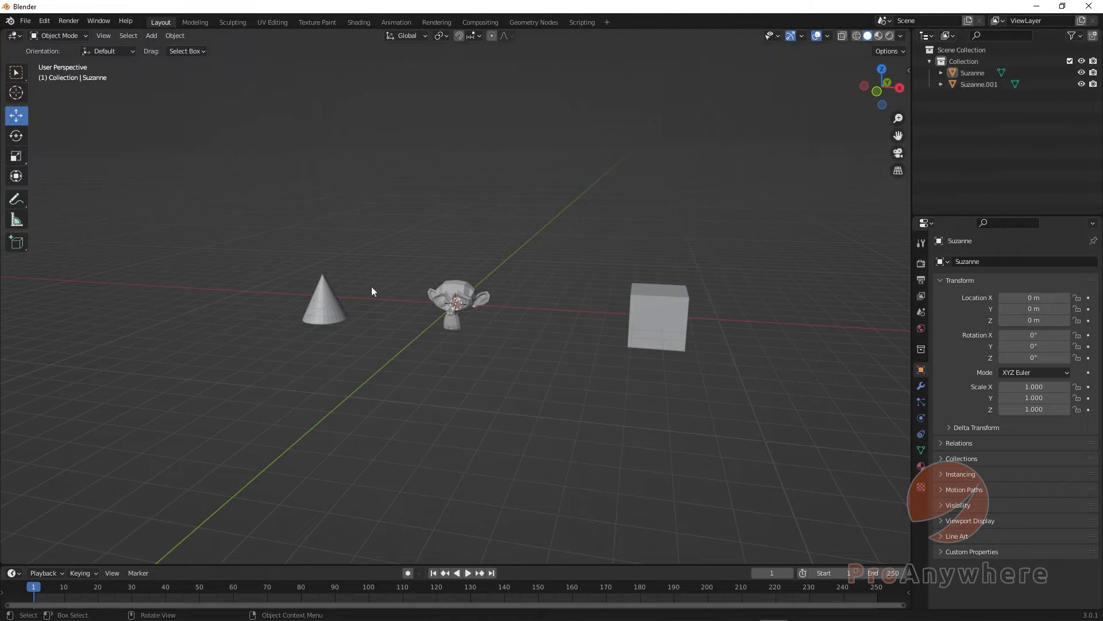
# Select the cone, the monkey head and the cube in turn to check which parts still belong together and where their gizmo sits.
pyautogui.click(330, 291)
pyautogui.click(374, 254)
pyautogui.click(318, 296)
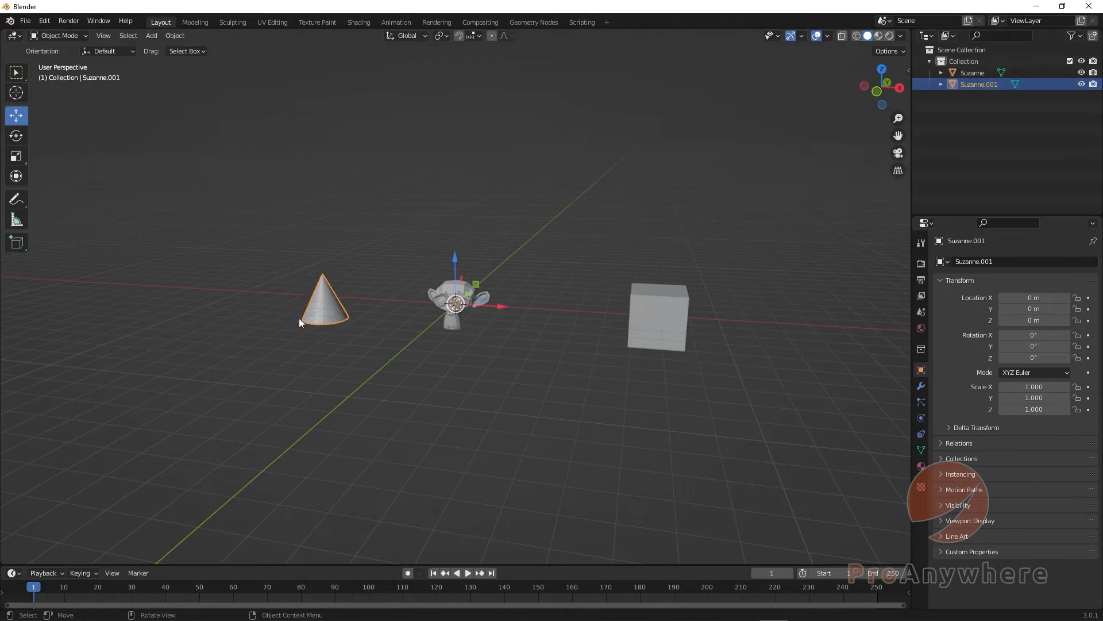
pyautogui.click(595, 262)
pyautogui.click(449, 307)
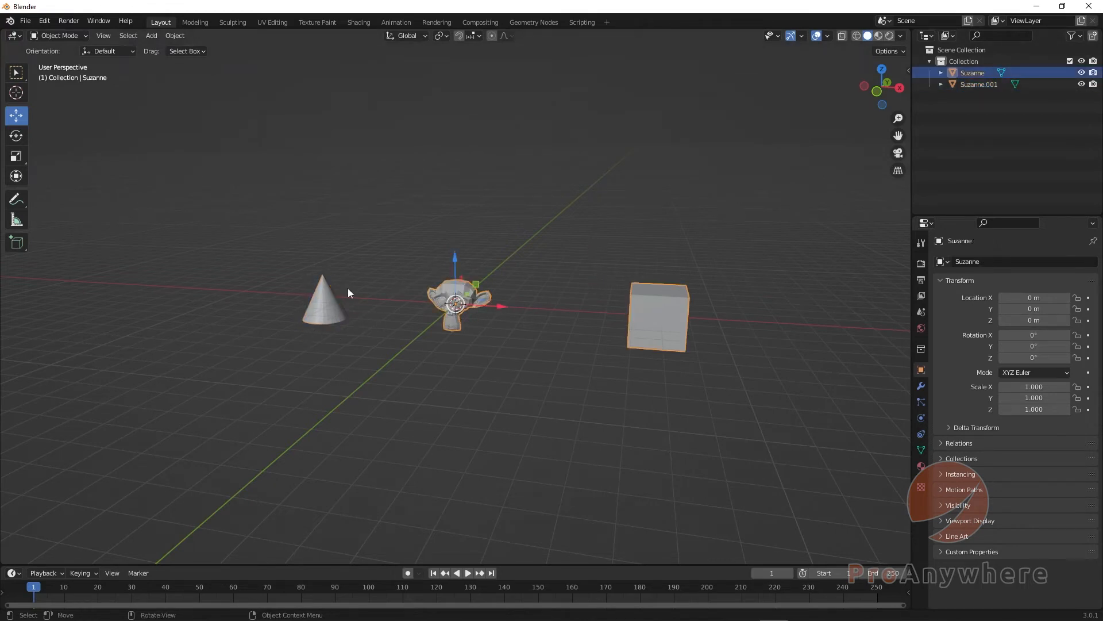
pyautogui.click(330, 301)
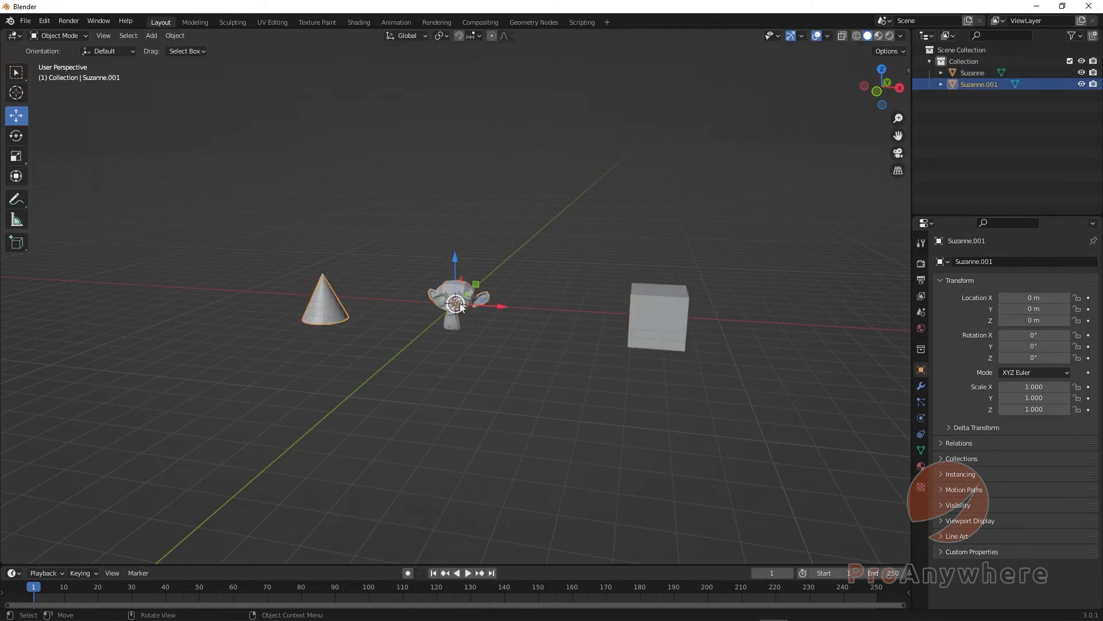
pyautogui.moveTo(473, 329); pyautogui.dragTo(507, 315, button='middle')
pyautogui.click(386, 232)
pyautogui.click(453, 285)
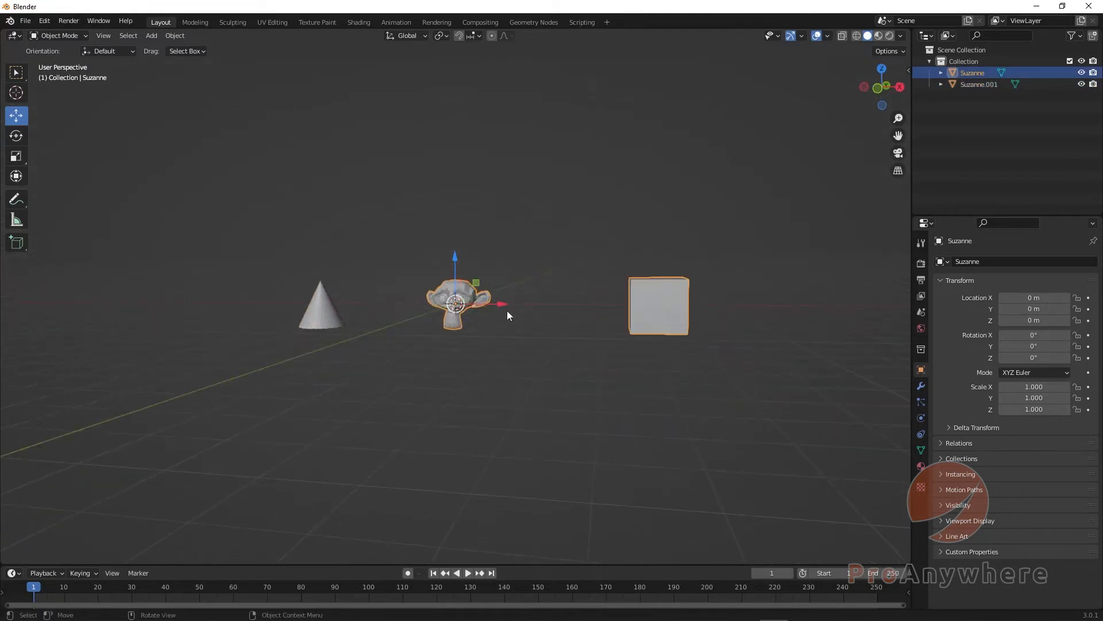
pyautogui.click(523, 381)
pyautogui.click(655, 285)
pyautogui.moveTo(533, 374); pyautogui.dragTo(528, 392, button='middle')
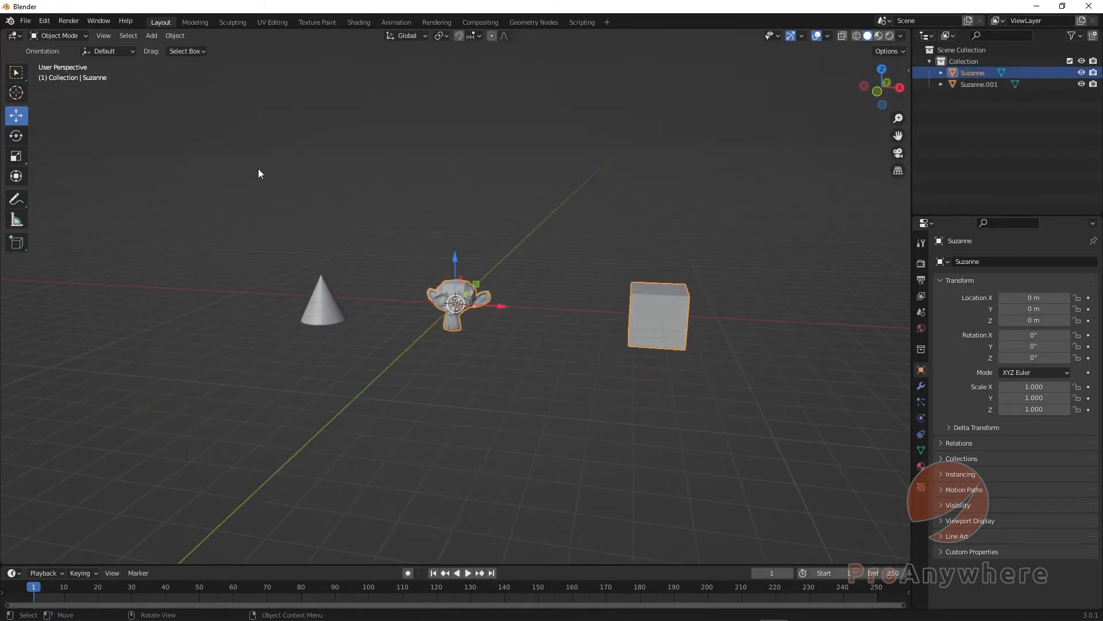
# In Edit Mode, select the cube's linked geometry and separate the selection from the monkey head into its own object.
pyautogui.click(68, 38)
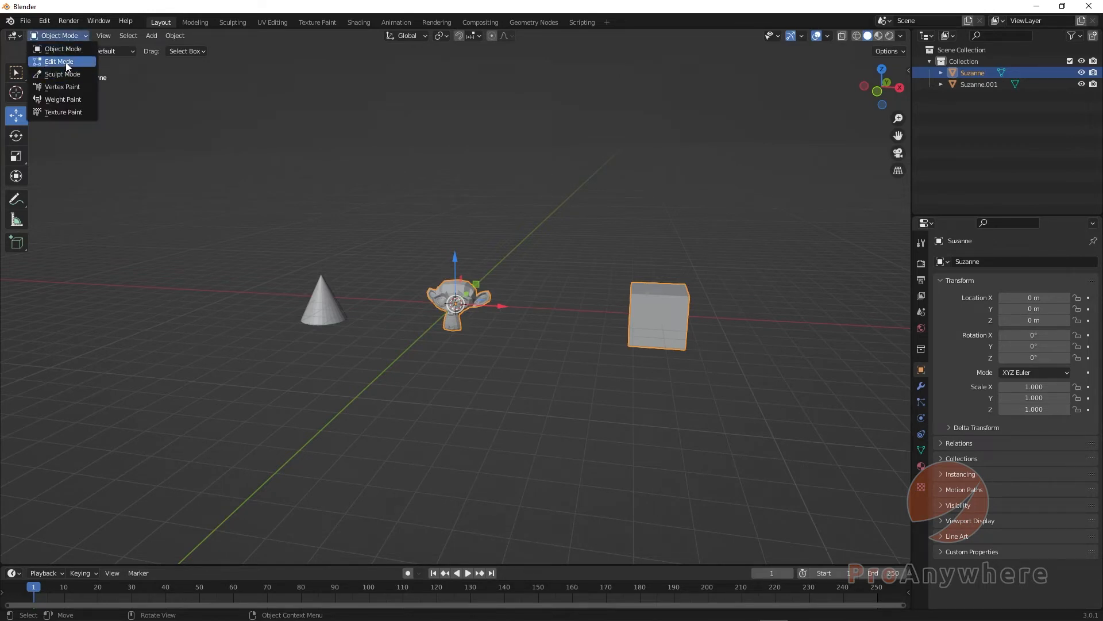
pyautogui.click(68, 66)
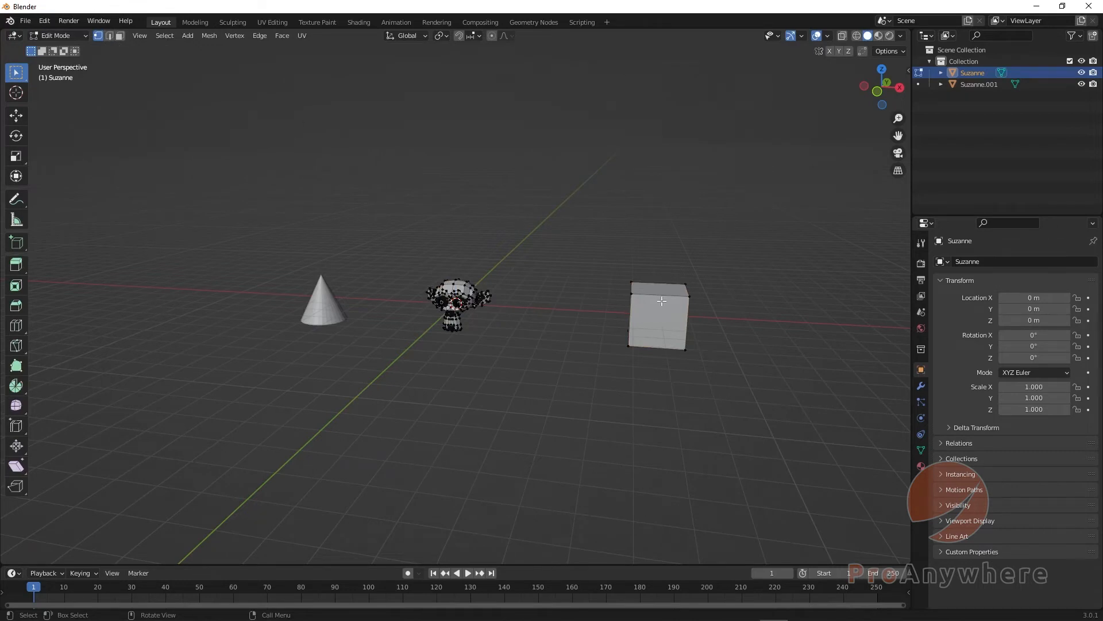
pyautogui.press('l')
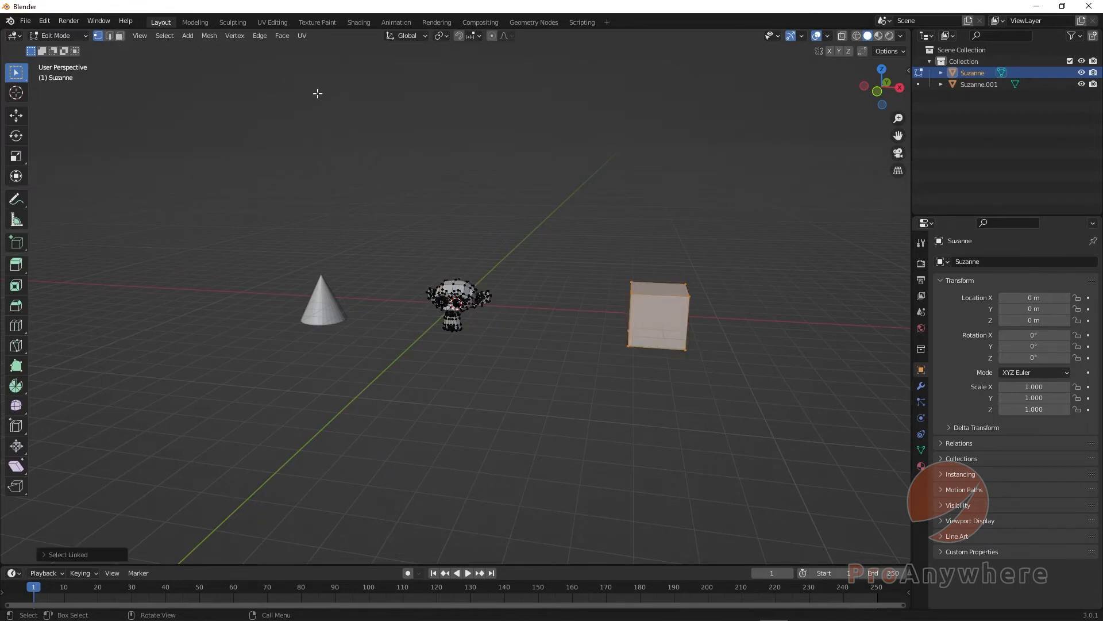
pyautogui.click(210, 38)
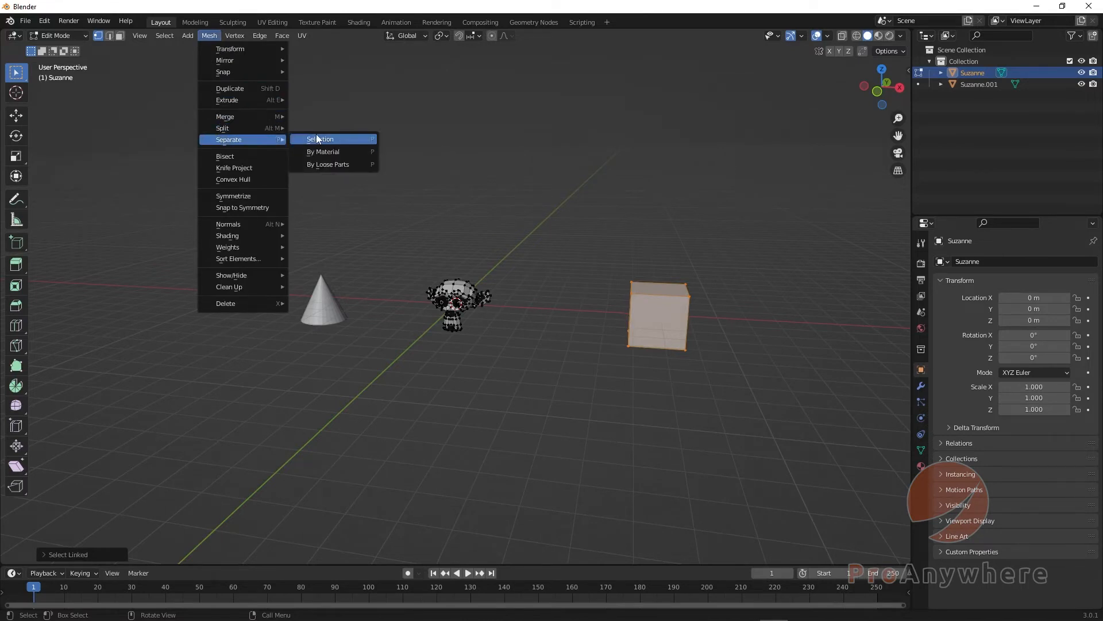
pyautogui.click(316, 138)
pyautogui.moveTo(527, 297); pyautogui.dragTo(537, 299, button='middle')
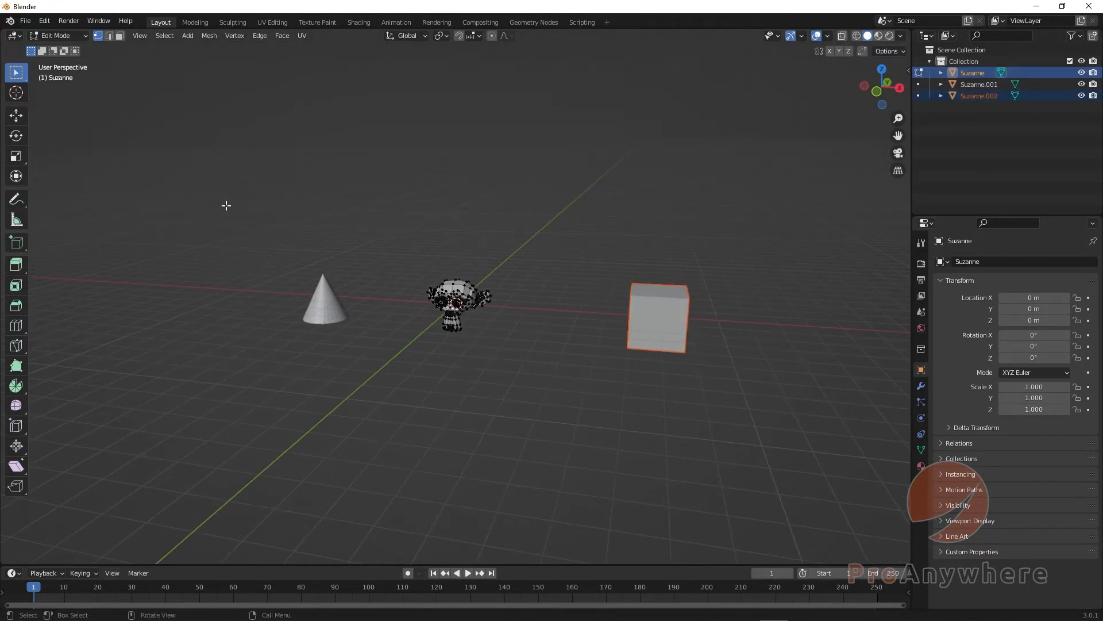
# Go back to Object Mode and deselect the monkey head and the cube.
pyautogui.click(53, 36)
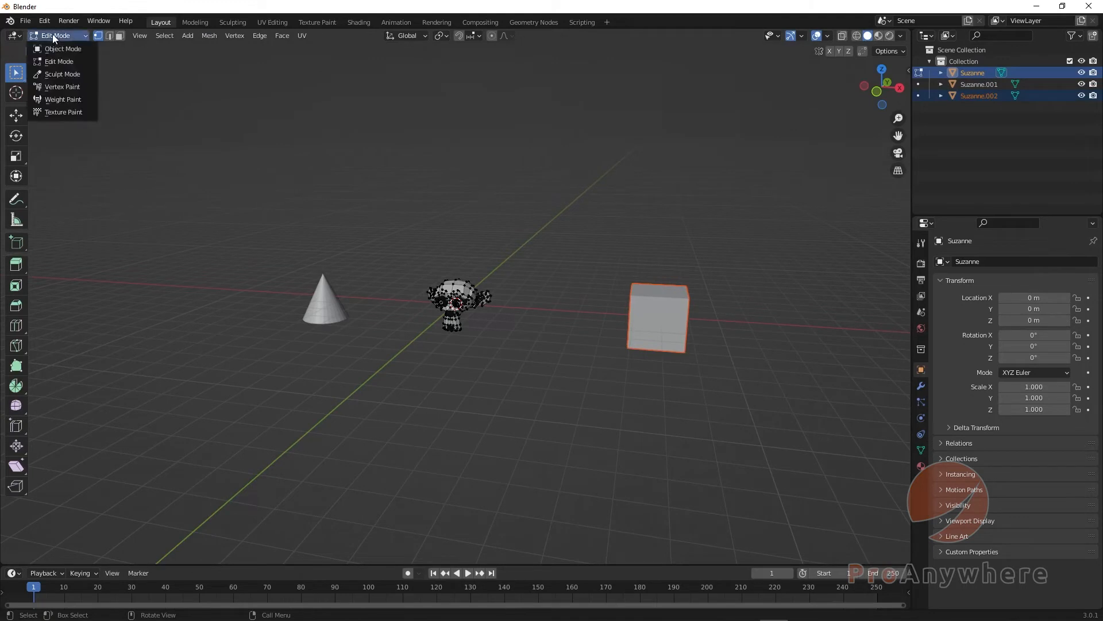
pyautogui.click(53, 49)
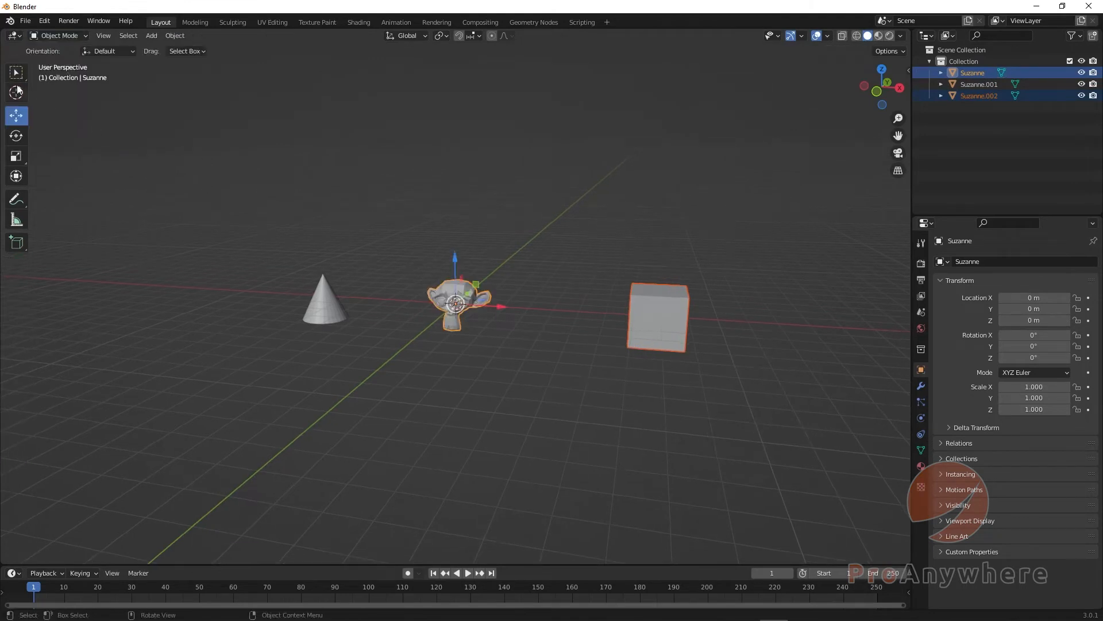
pyautogui.hotkey('alt', 'a')
# Select the cone, cube and monkey head one after another to check which outliner entry belongs to each.
pyautogui.click(318, 298)
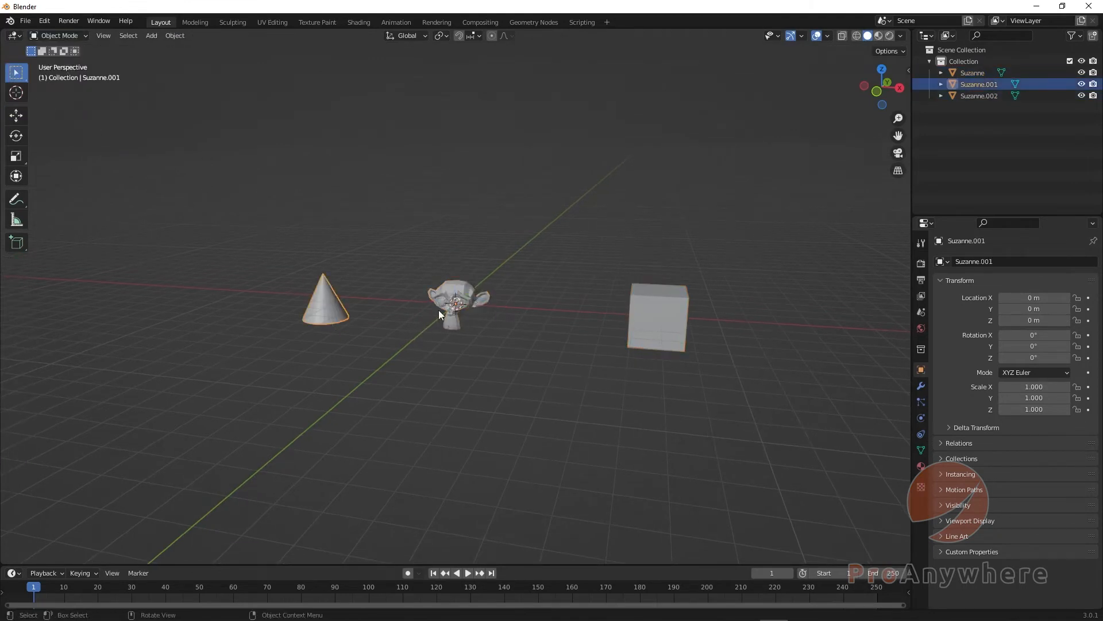
pyautogui.click(971, 96)
pyautogui.click(972, 84)
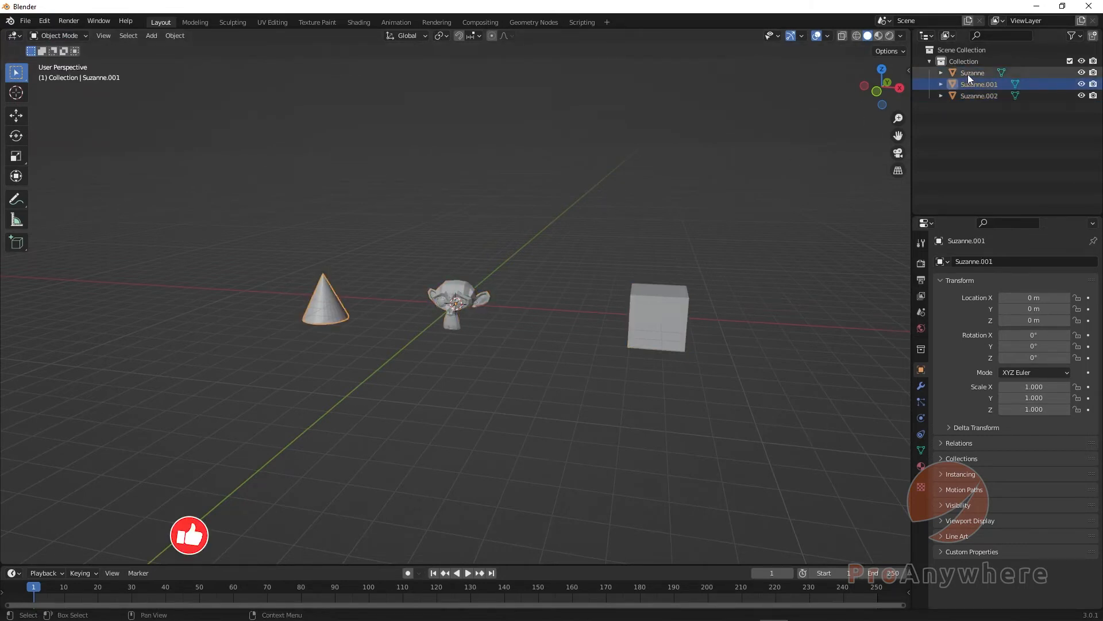
pyautogui.click(969, 73)
pyautogui.click(970, 95)
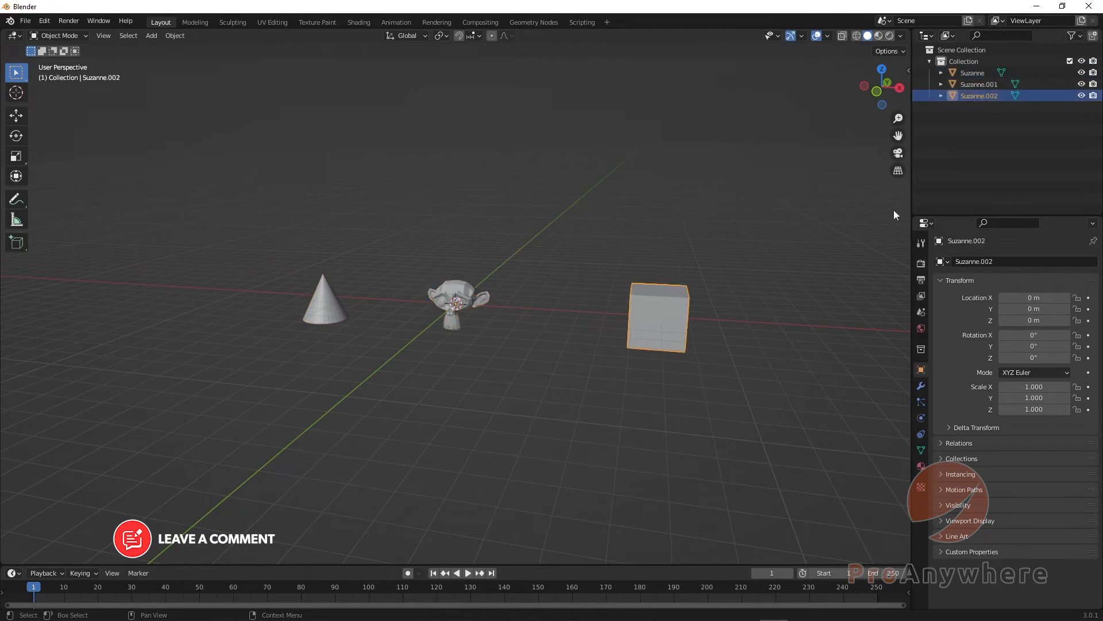
pyautogui.click(957, 86)
pyautogui.click(967, 73)
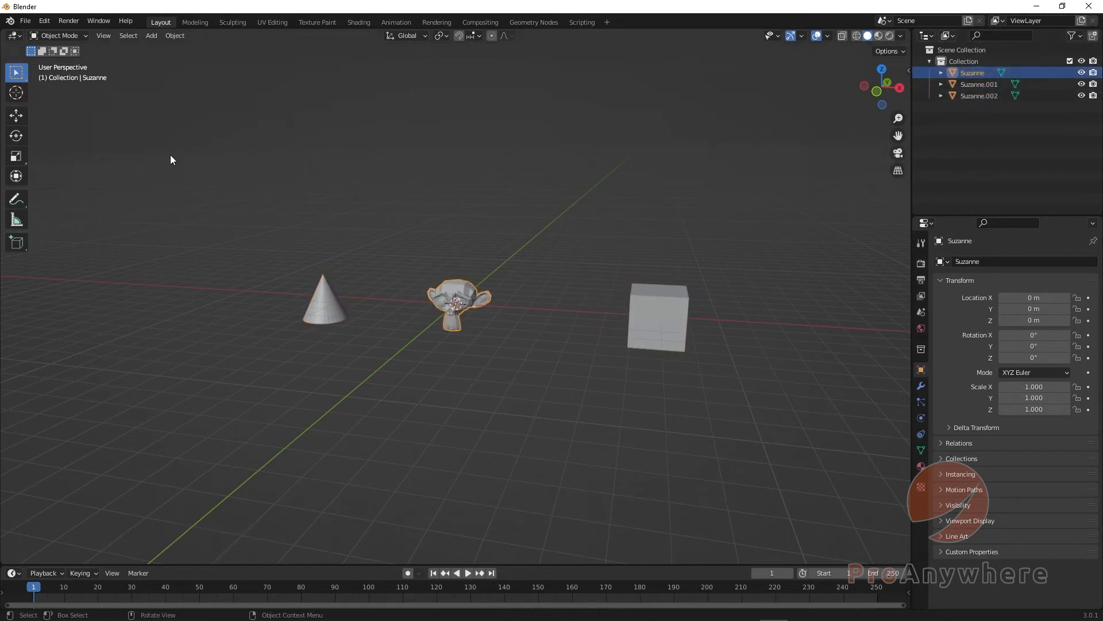
# Activate the Move tool and rename the separated cone object as Cone.
pyautogui.click(22, 120)
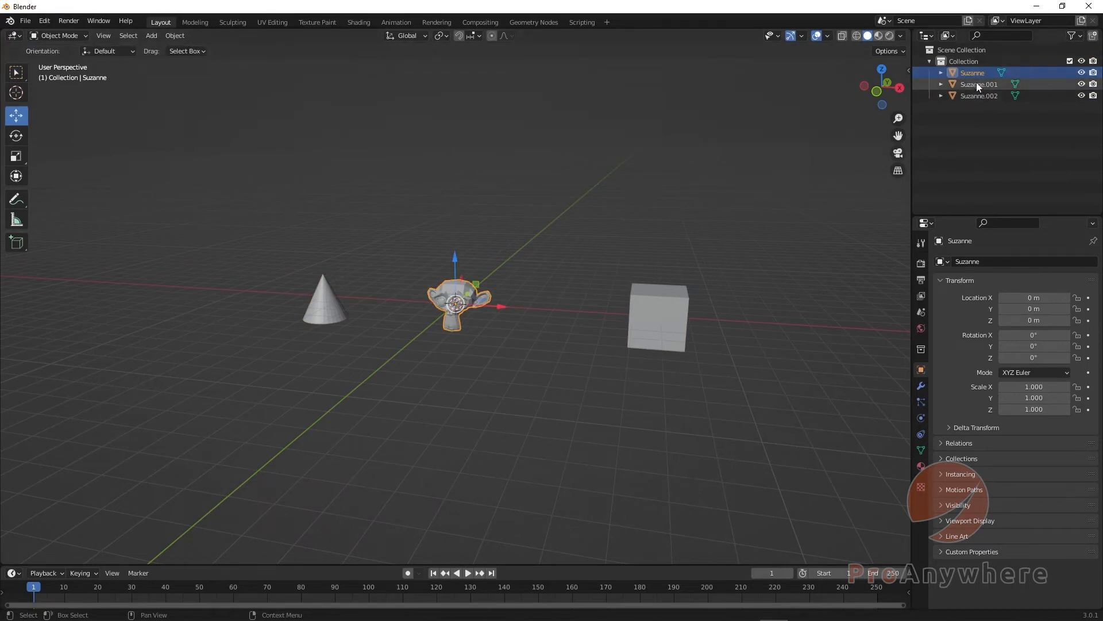
pyautogui.doubleClick(977, 84)
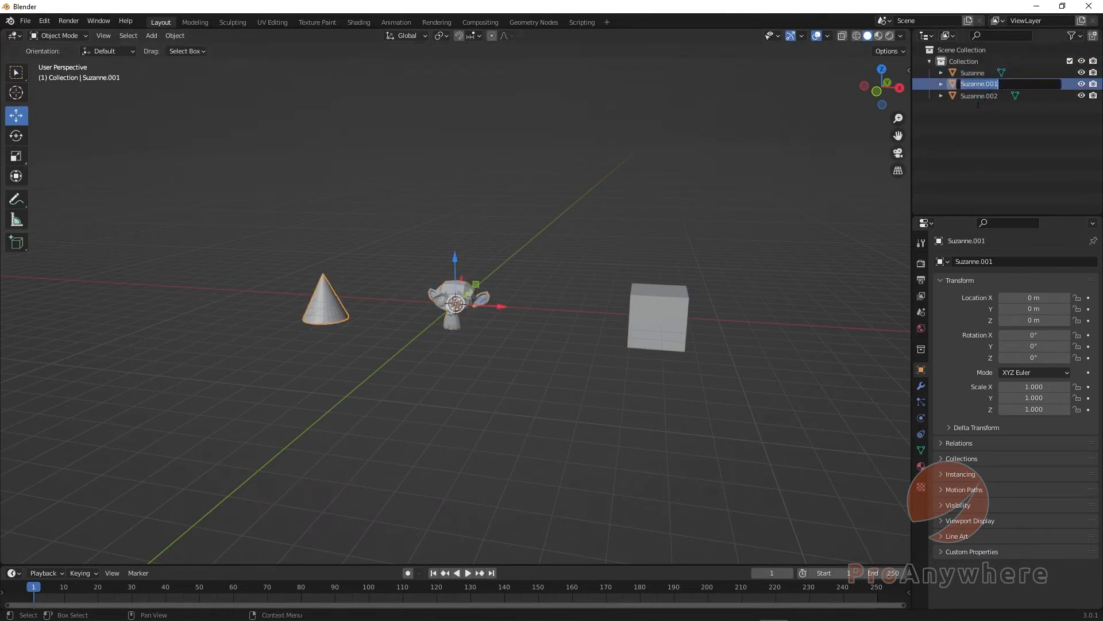
pyautogui.click(973, 84)
pyautogui.write('Cone')
pyautogui.press('Return')
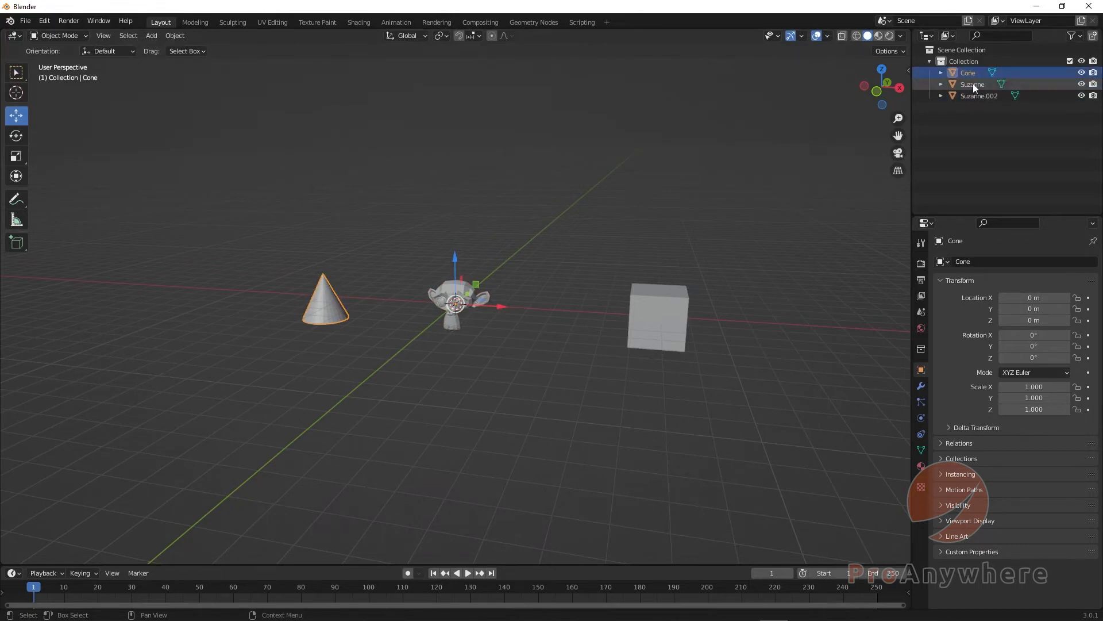
# Rename the separated cube object as Cube and select the monkey head.
pyautogui.click(970, 84)
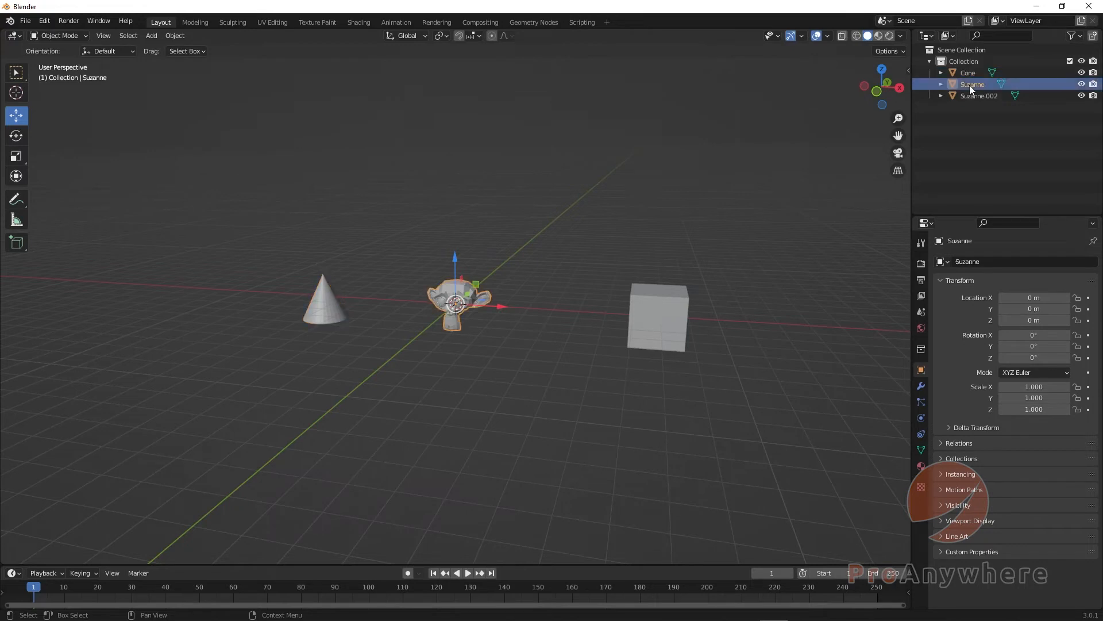
pyautogui.click(970, 96)
pyautogui.doubleClick(970, 96)
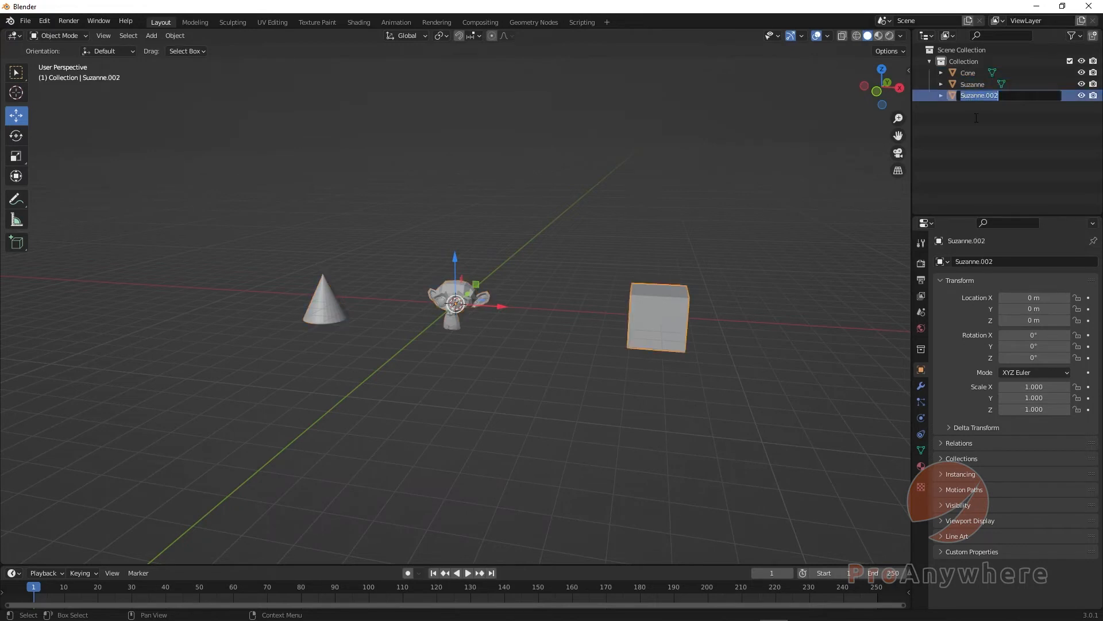
pyautogui.write('Cube')
pyautogui.press('Return')
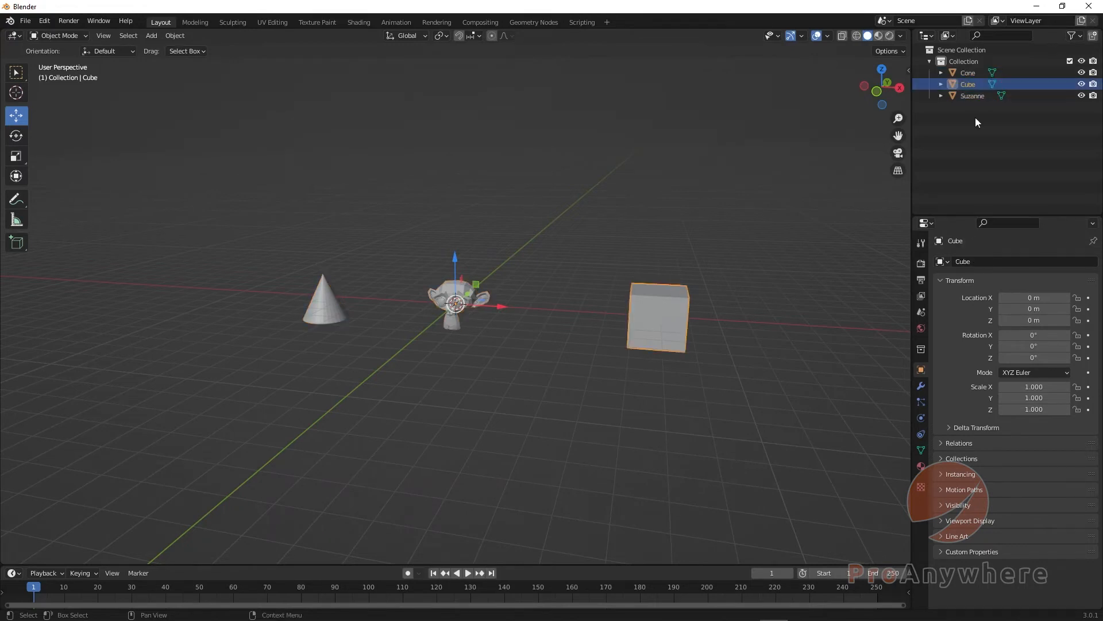
pyautogui.click(980, 99)
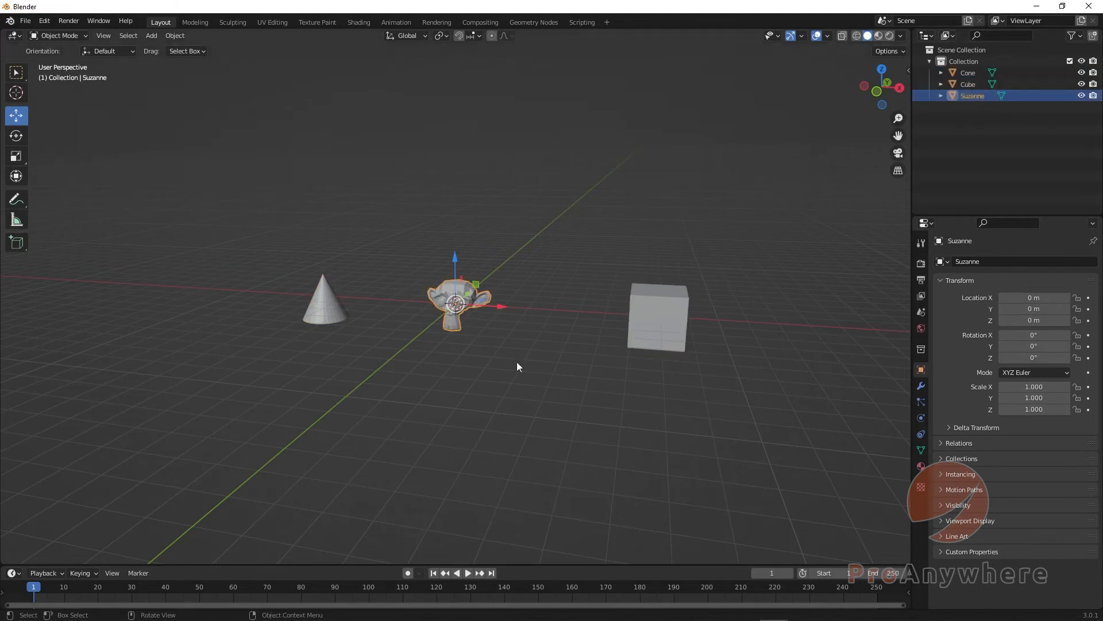
pyautogui.moveTo(463, 313); pyautogui.dragTo(448, 287, button='middle')
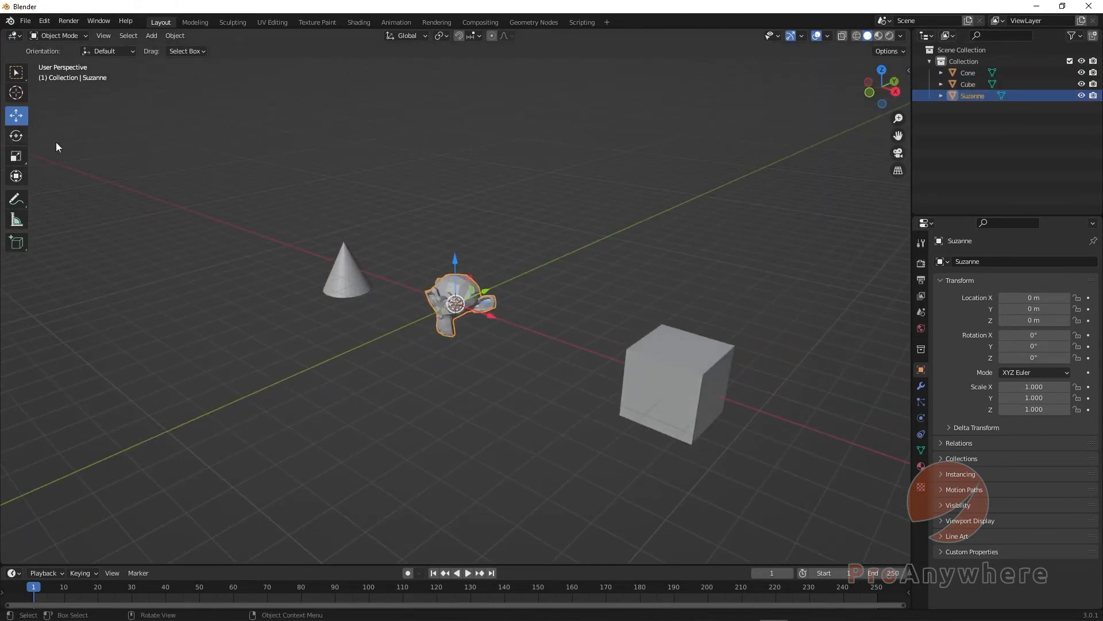
# Select the cone, cube and Suzanne entries one after another to check the renamed objects.
pyautogui.click(970, 76)
pyautogui.click(971, 84)
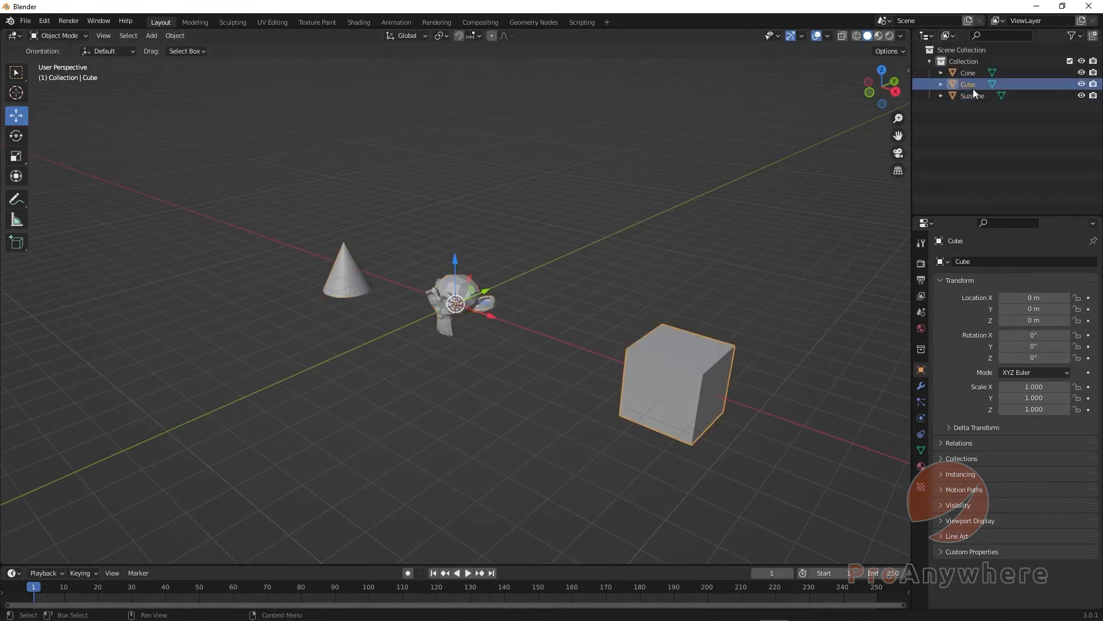
pyautogui.click(971, 96)
pyautogui.moveTo(718, 230); pyautogui.dragTo(647, 247, button='middle')
pyautogui.scroll(-1, 647, 247)
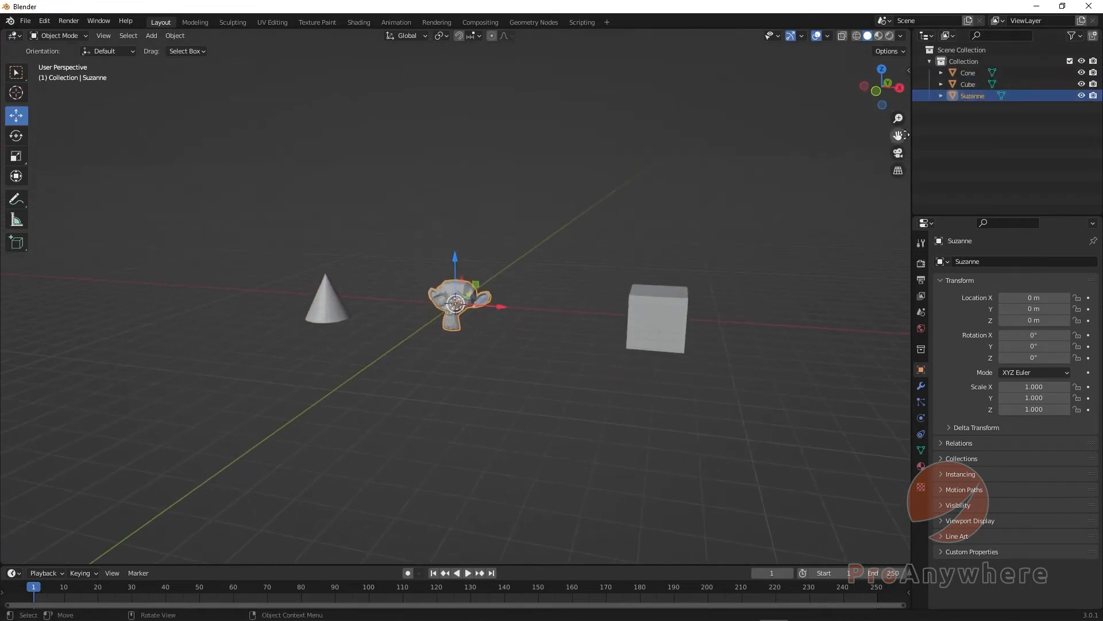
# Move the cone to about X -3.99 m, Z 5.43 m and the cube to about X 5.91 m, Z 4.46 m.
pyautogui.click(965, 75)
pyautogui.moveTo(476, 284); pyautogui.dragTo(391, 179)
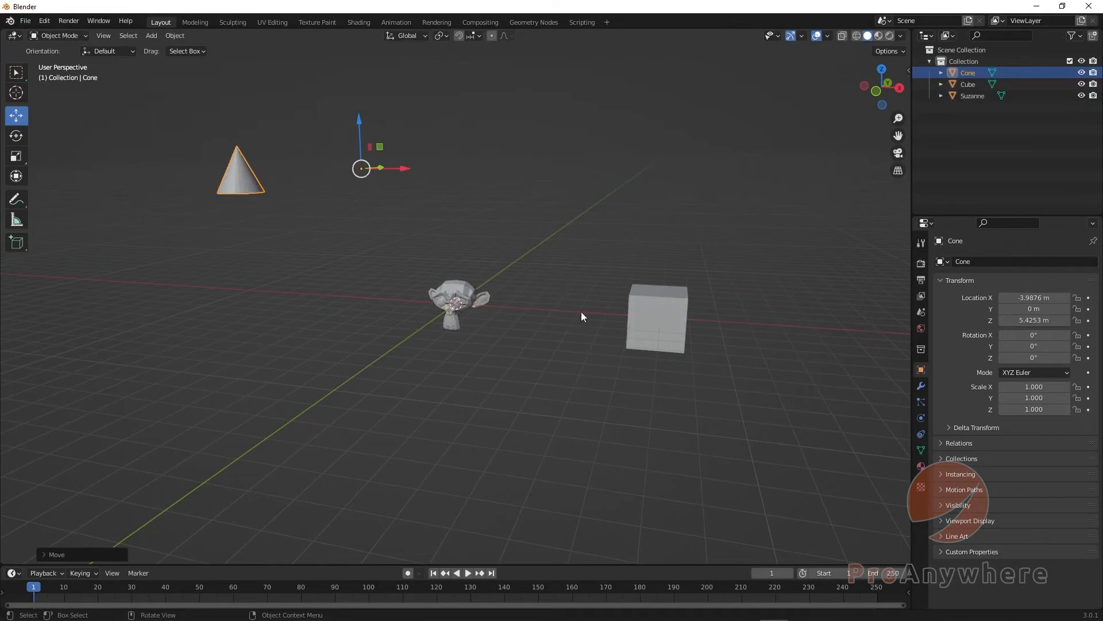
pyautogui.click(686, 321)
pyautogui.moveTo(484, 290); pyautogui.dragTo(631, 173)
# Move the monkey head across the ground plane to about X -0.91 m, Y -6.67 m.
pyautogui.moveTo(630, 174); pyautogui.dragTo(499, 320, button='middle')
pyautogui.click(469, 313)
pyautogui.moveTo(486, 300); pyautogui.dragTo(420, 357)
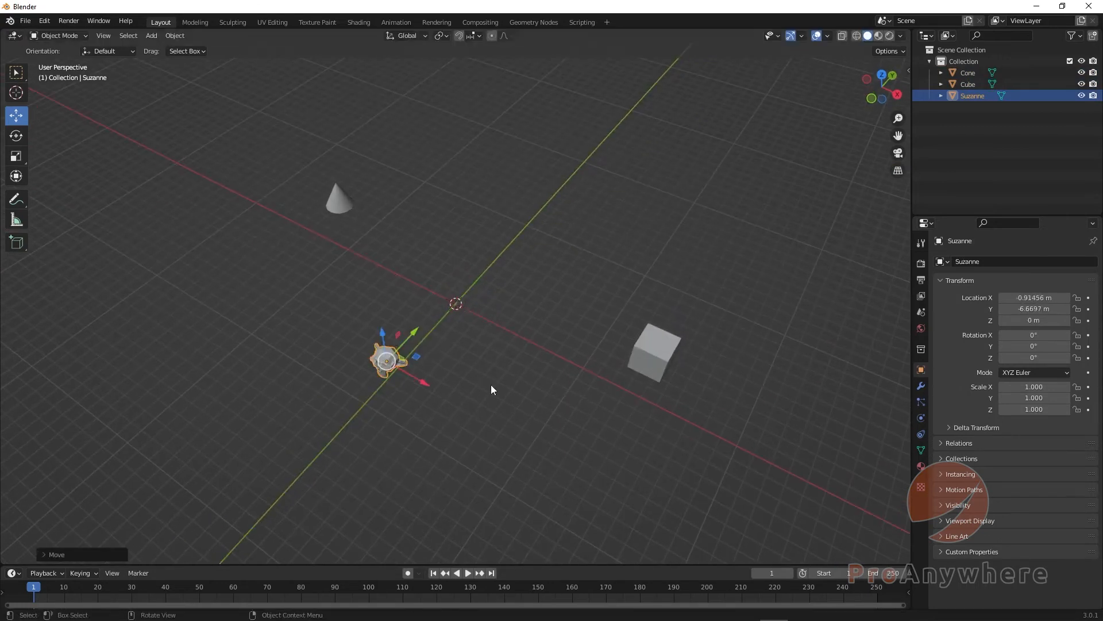
# Clear the selection and select the cone, monkey head and cube individually to check that they are separate objects.
pyautogui.moveTo(490, 384); pyautogui.dragTo(484, 234, button='middle')
pyautogui.click(485, 233)
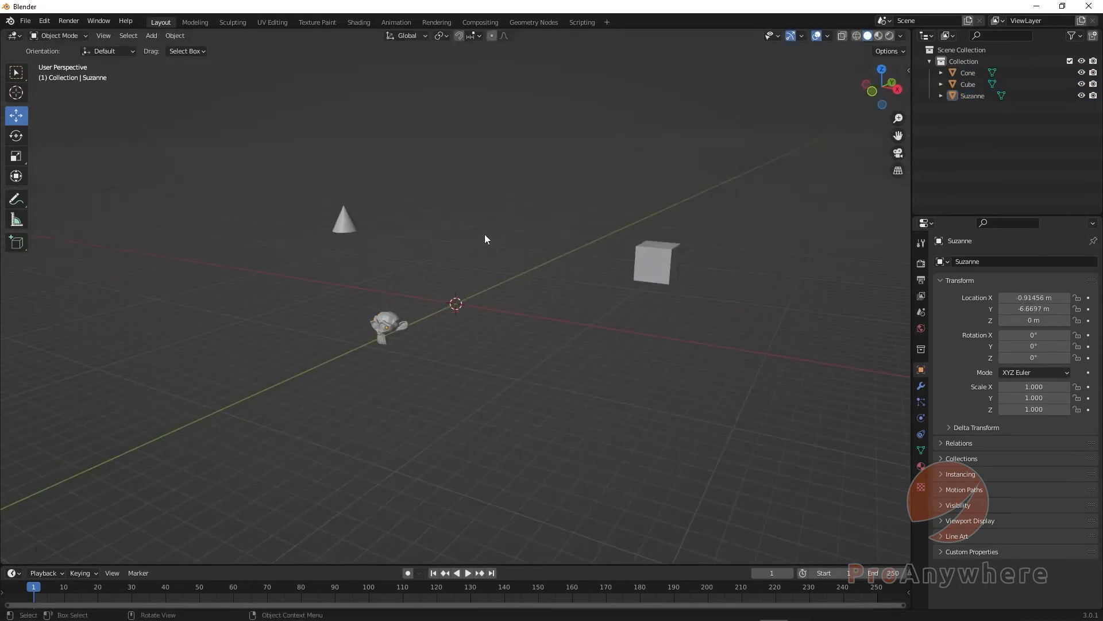
pyautogui.click(347, 215)
pyautogui.click(381, 324)
pyautogui.click(647, 261)
# Box-select the cone, cube and monkey head together and delete all three objects.
pyautogui.moveTo(647, 261); pyautogui.dragTo(494, 322, button='middle')
pyautogui.moveTo(264, 143); pyautogui.dragTo(685, 438)
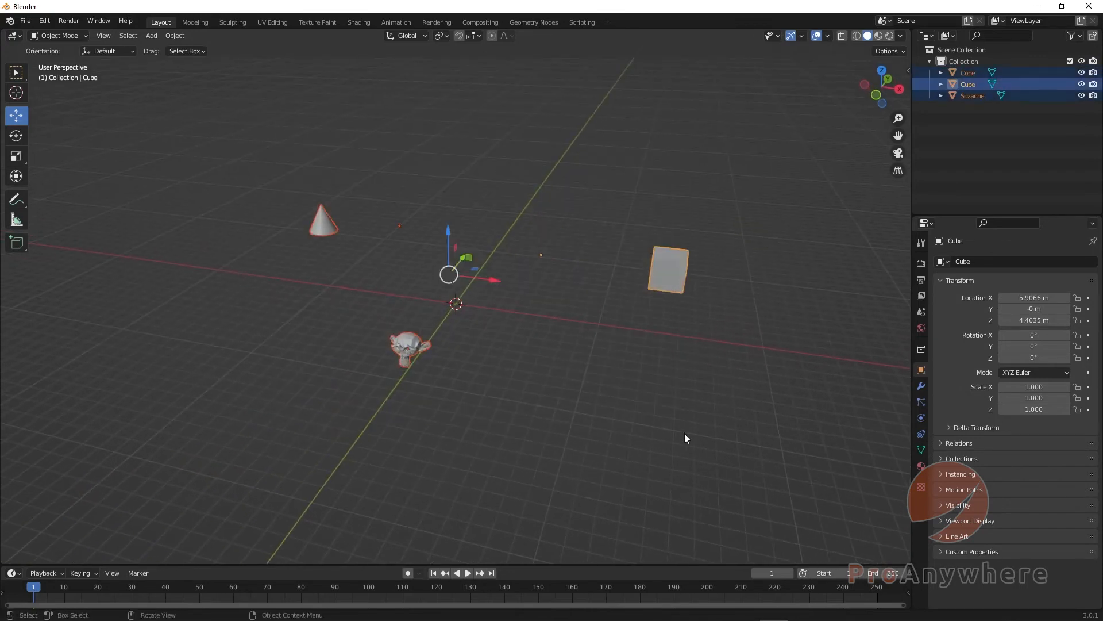
pyautogui.press('Delete')
pyautogui.moveTo(431, 352); pyautogui.dragTo(464, 364, button='middle')
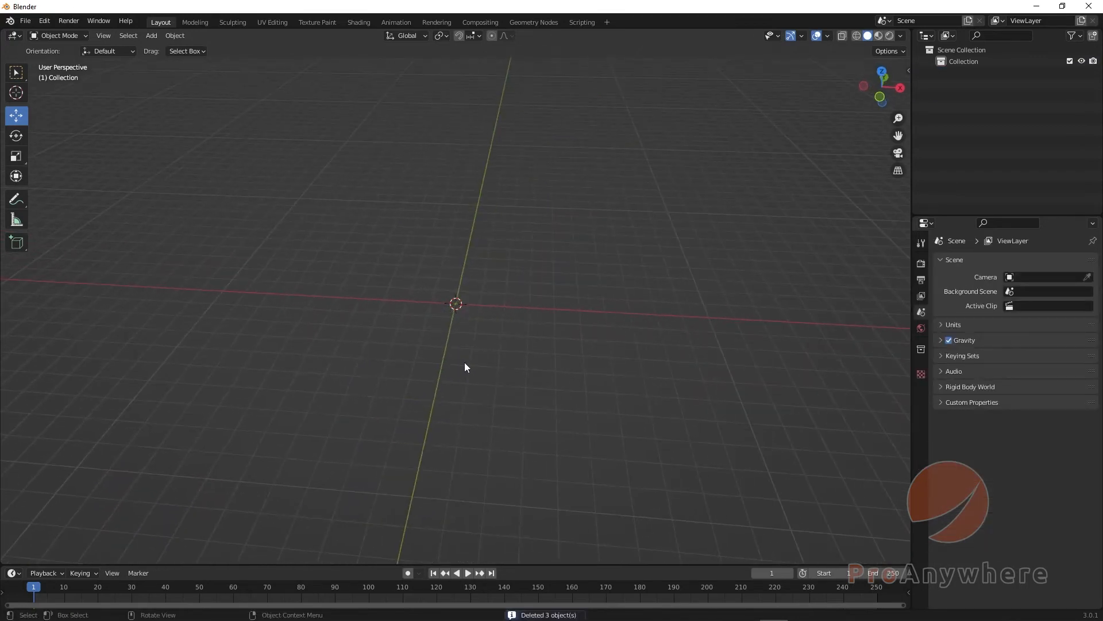
pyautogui.click(151, 36)
pyautogui.moveTo(171, 38)
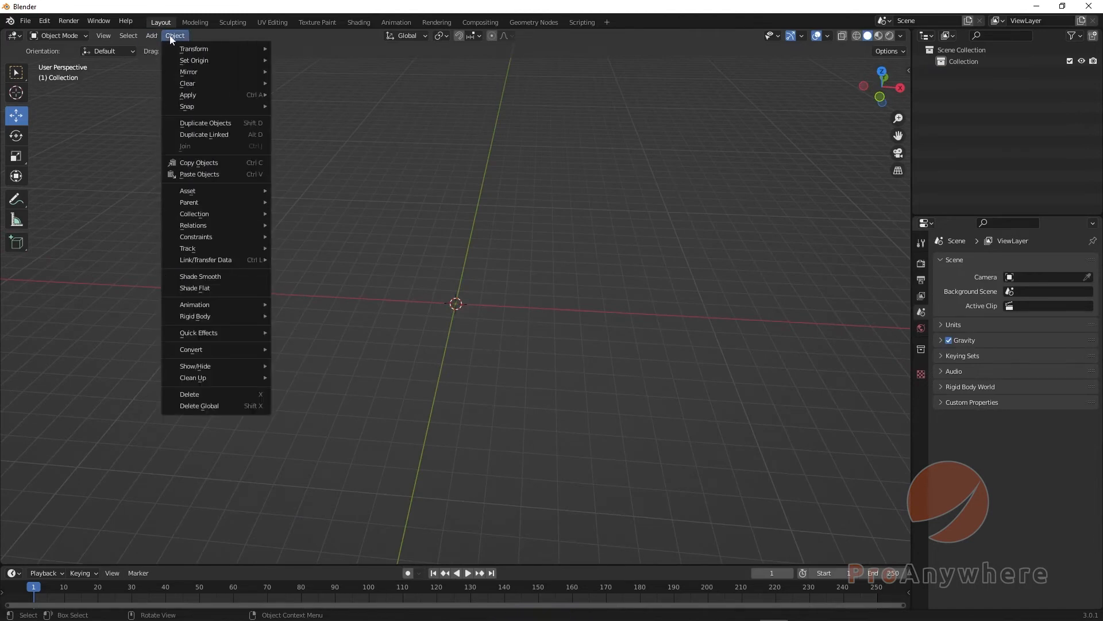
pyautogui.moveTo(154, 61)
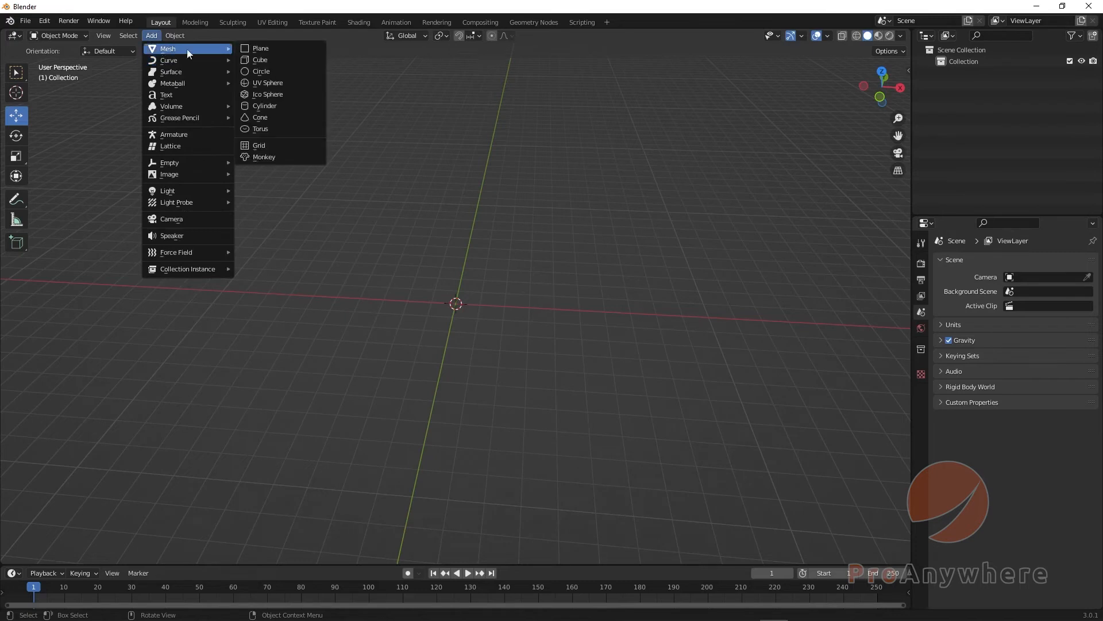
pyautogui.click(270, 108)
pyautogui.moveTo(489, 278); pyautogui.dragTo(504, 250, button='middle')
pyautogui.scroll(4, 506, 250)
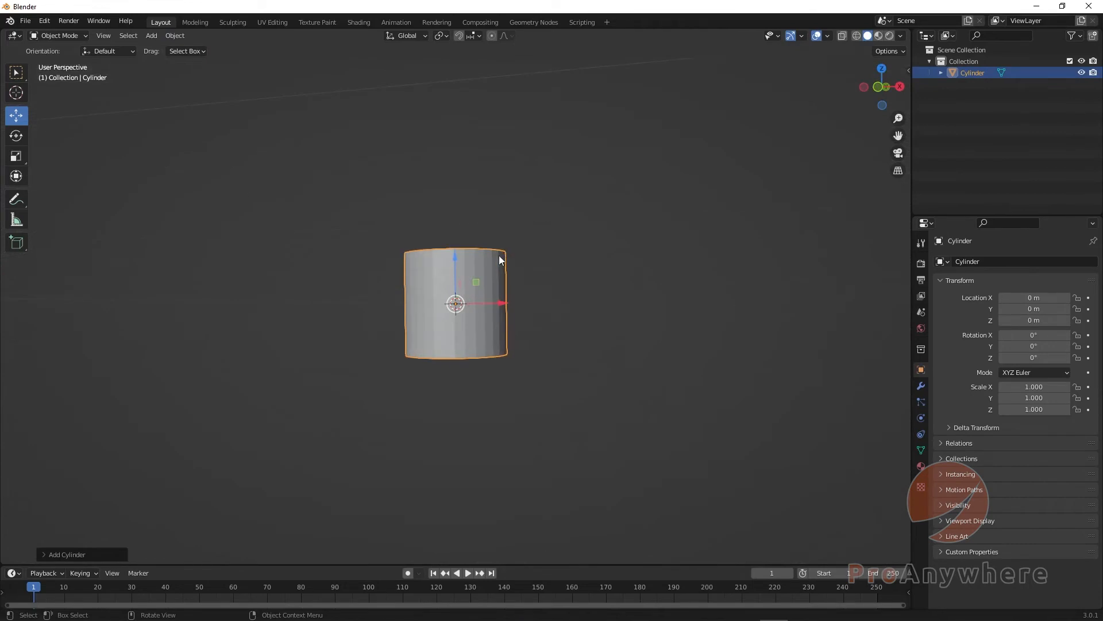
pyautogui.press('Delete')
pyautogui.moveTo(453, 295); pyautogui.dragTo(418, 259, button='middle')
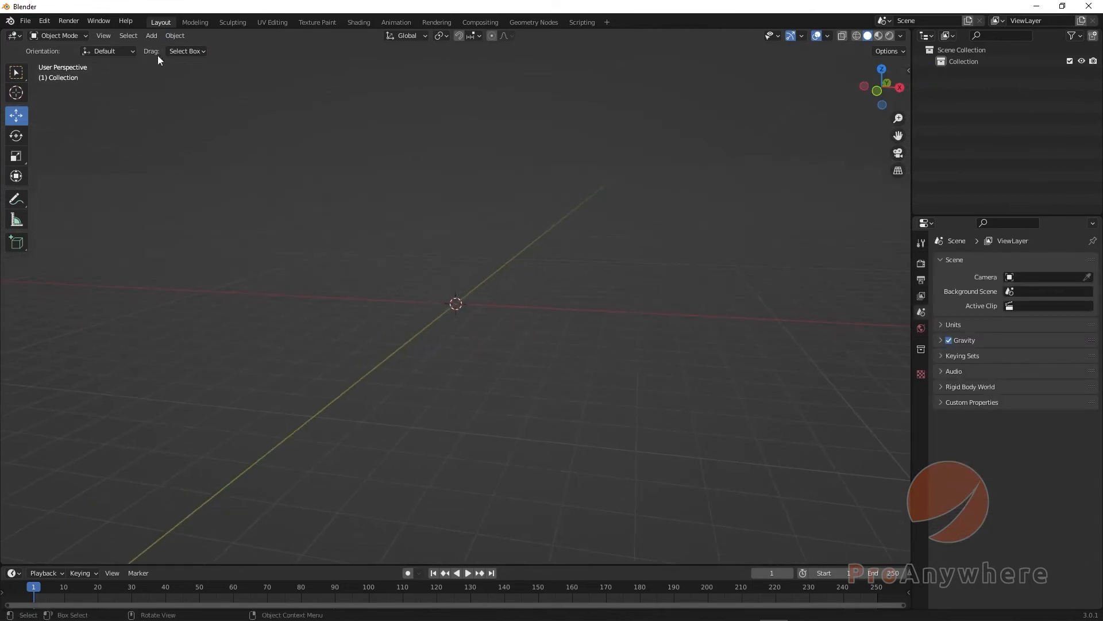
# Add a UV Sphere mesh at the world origin of the empty scene.
pyautogui.click(150, 36)
pyautogui.moveTo(167, 38)
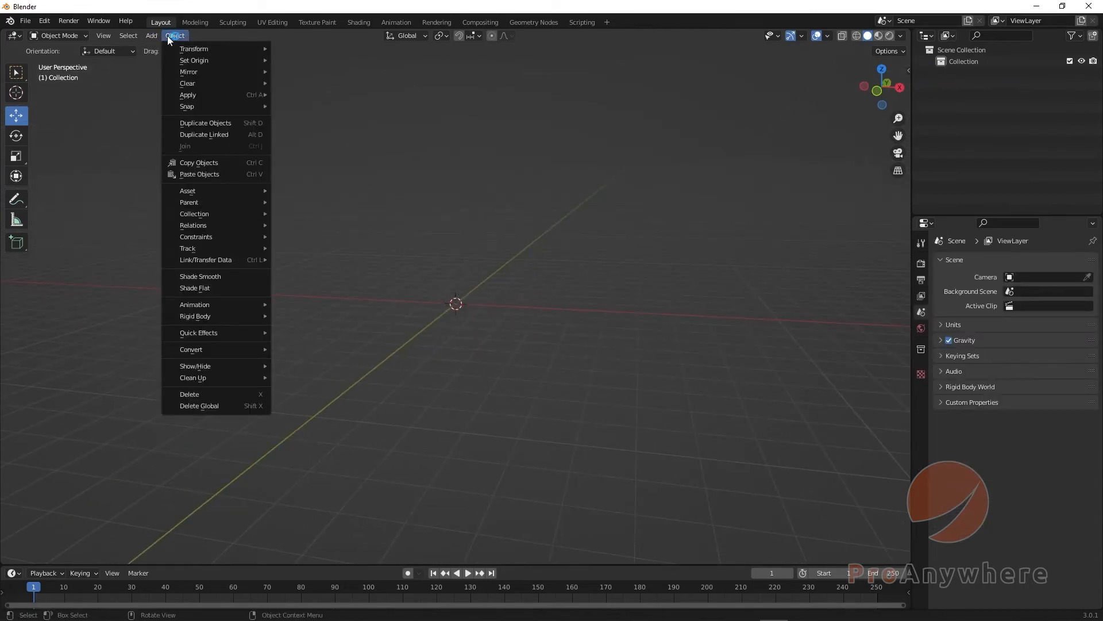
pyautogui.click(354, 172)
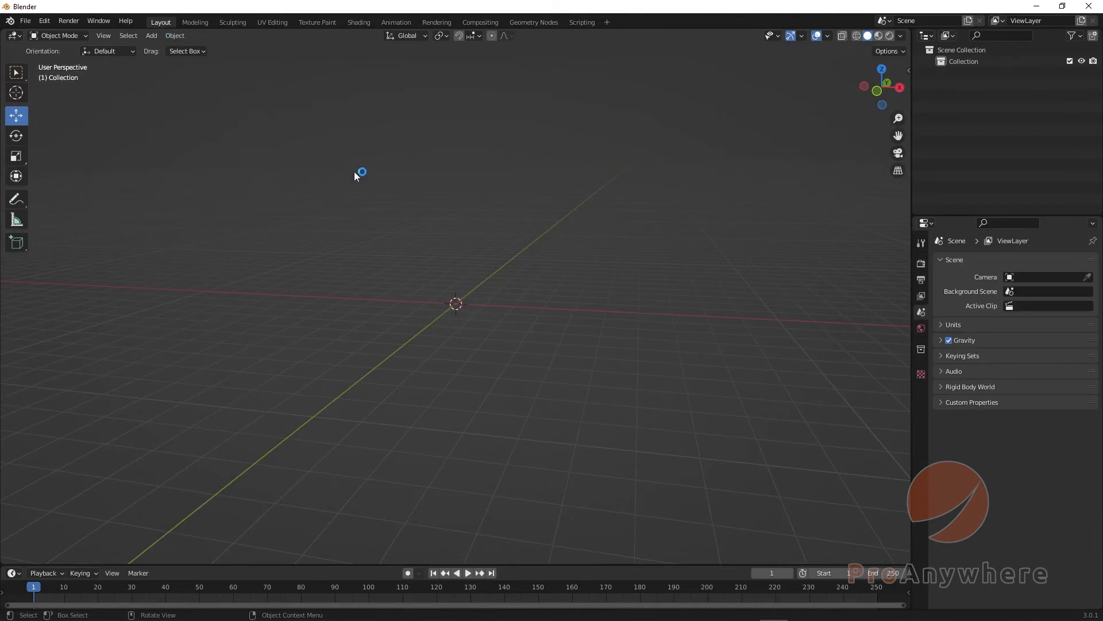
pyautogui.click(154, 38)
pyautogui.moveTo(173, 49)
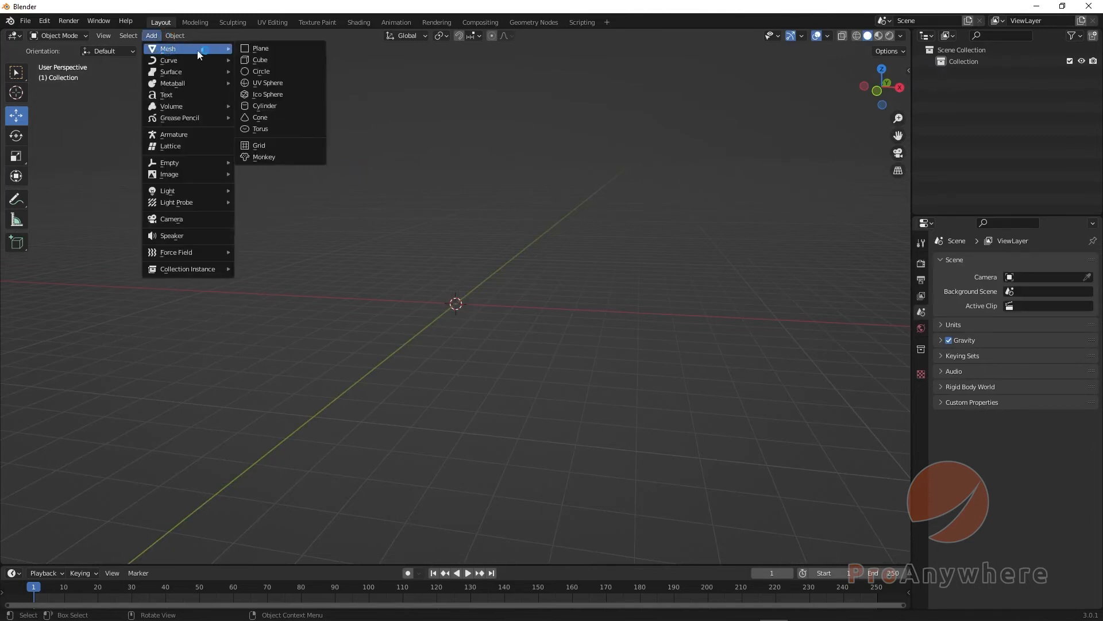
pyautogui.click(268, 82)
pyautogui.scroll(6, 495, 322)
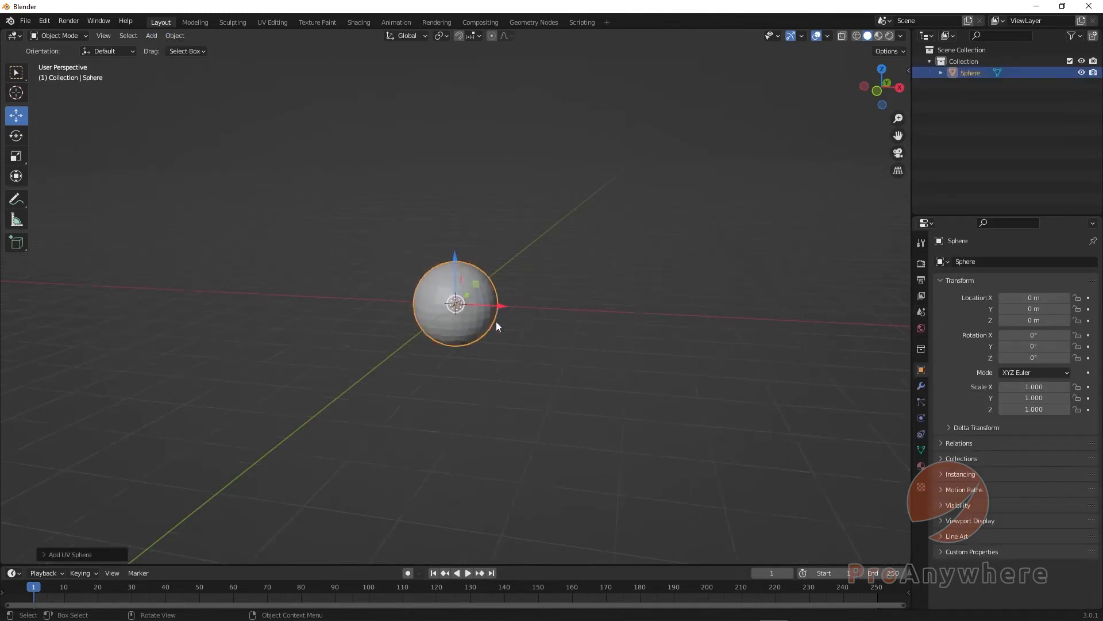
pyautogui.moveTo(510, 322); pyautogui.dragTo(477, 316, button='middle')
pyautogui.scroll(2, 479, 320)
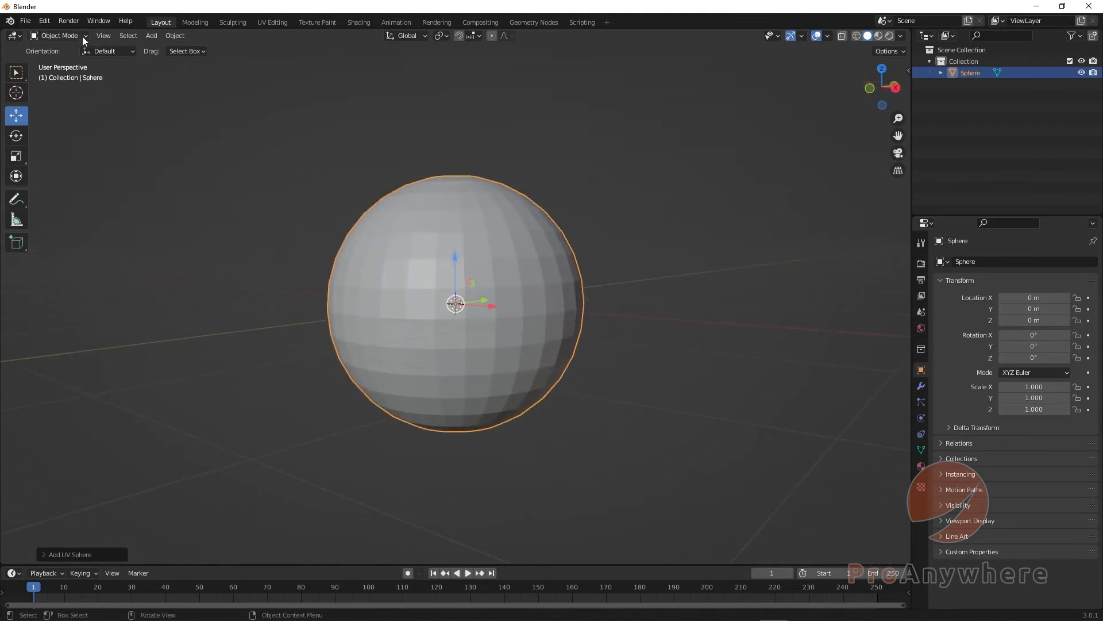
# Enter Edit Mode on the sphere and switch to face selection.
pyautogui.click(66, 35)
pyautogui.click(60, 61)
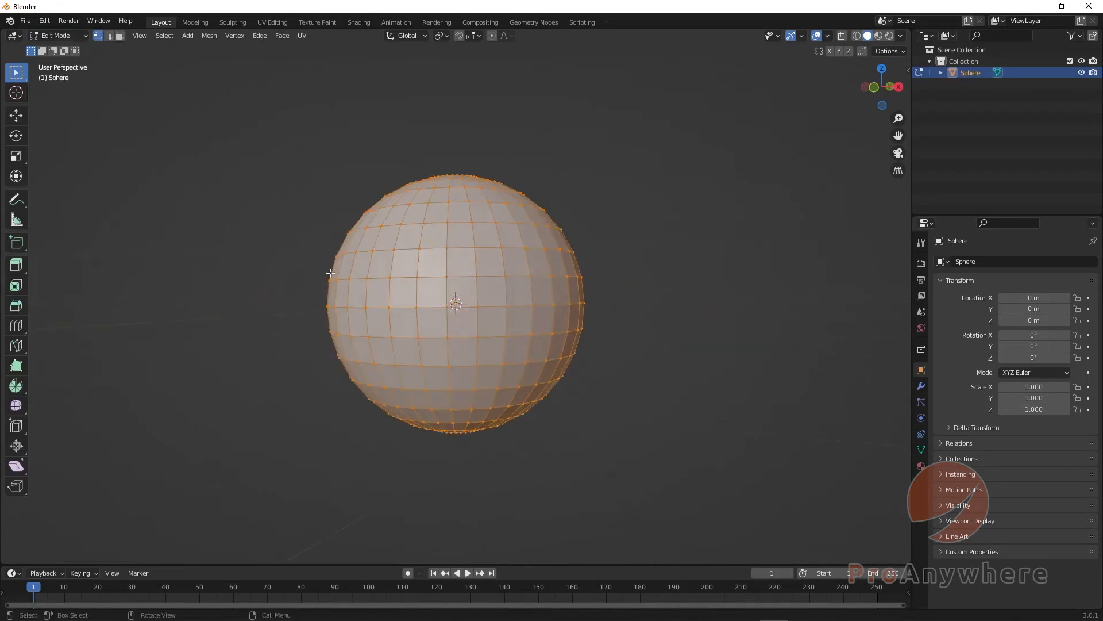
pyautogui.click(118, 37)
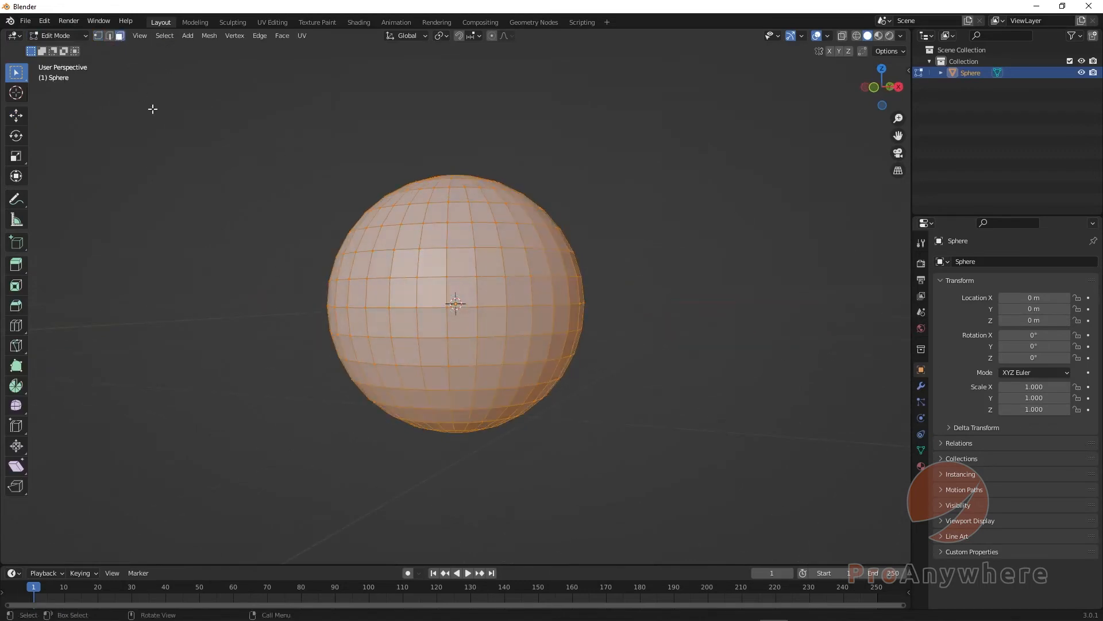
# Try loop-selecting the horizontal ring of faces just above the sphere's middle, then reselect a single face of it.
pyautogui.click(418, 296)
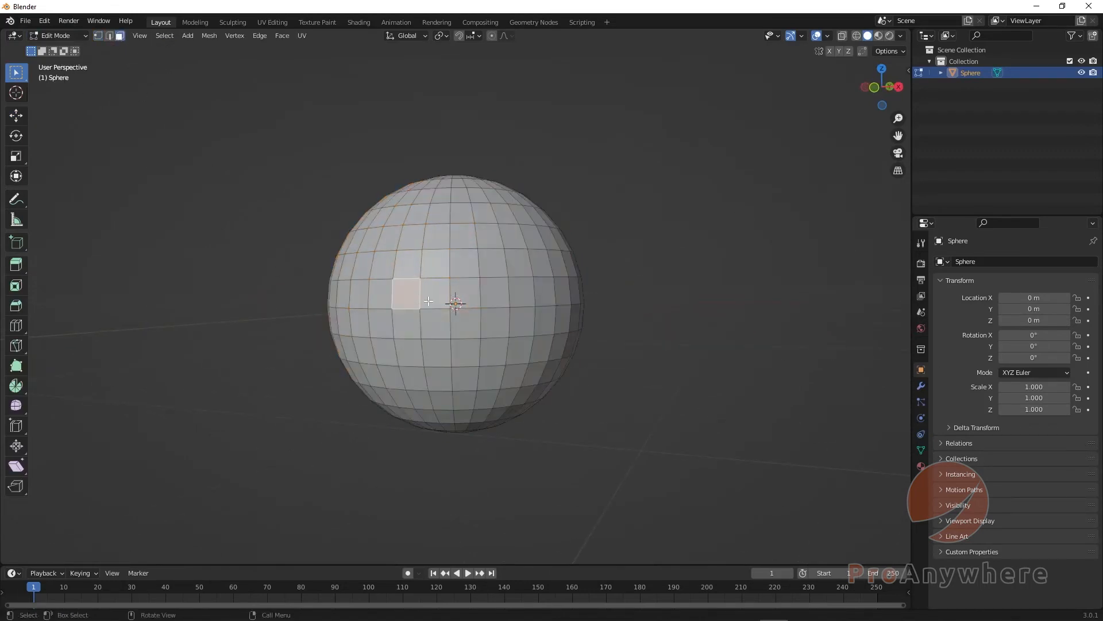
pyautogui.keyDown('alt'); pyautogui.click(429, 301); pyautogui.keyUp('alt')
pyautogui.click(409, 298)
pyautogui.keyDown('alt'); pyautogui.click(447, 294); pyautogui.keyUp('alt')
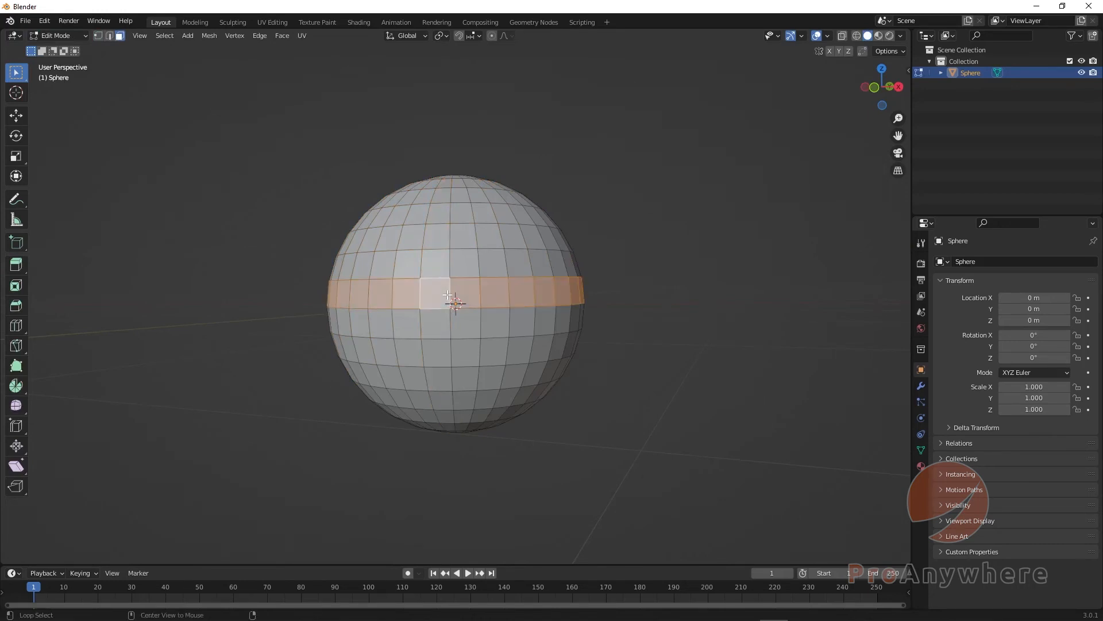
pyautogui.click(415, 304)
pyautogui.scroll(1, 632, 303)
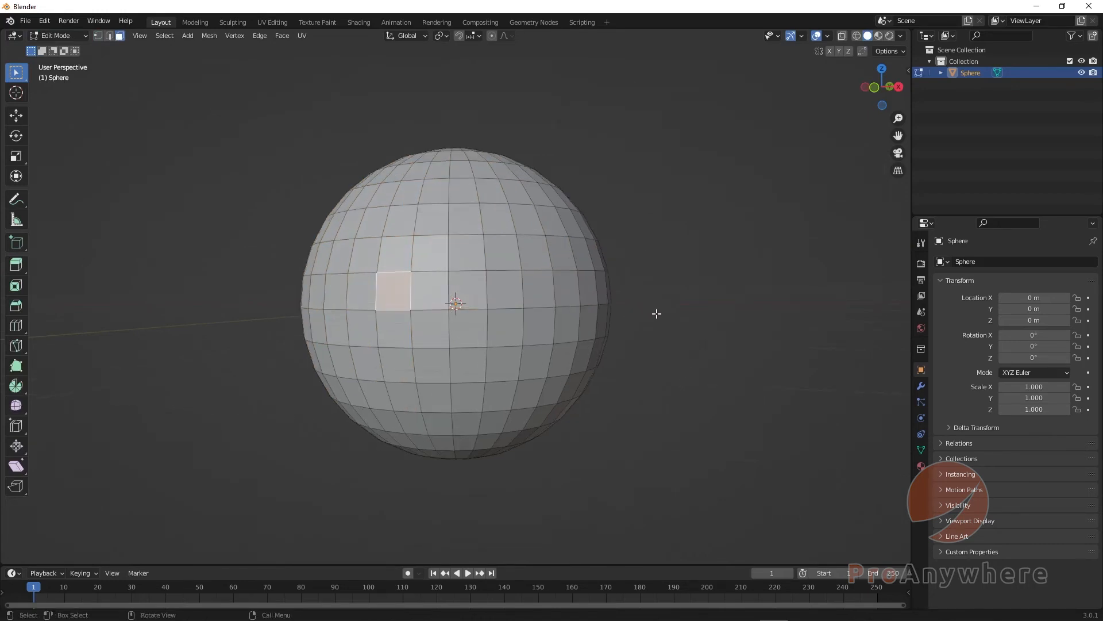
# Loop-select the horizontal ring of faces just above the sphere's middle and delete those faces.
pyautogui.hotkey('alt', 'a')
pyautogui.click(404, 299)
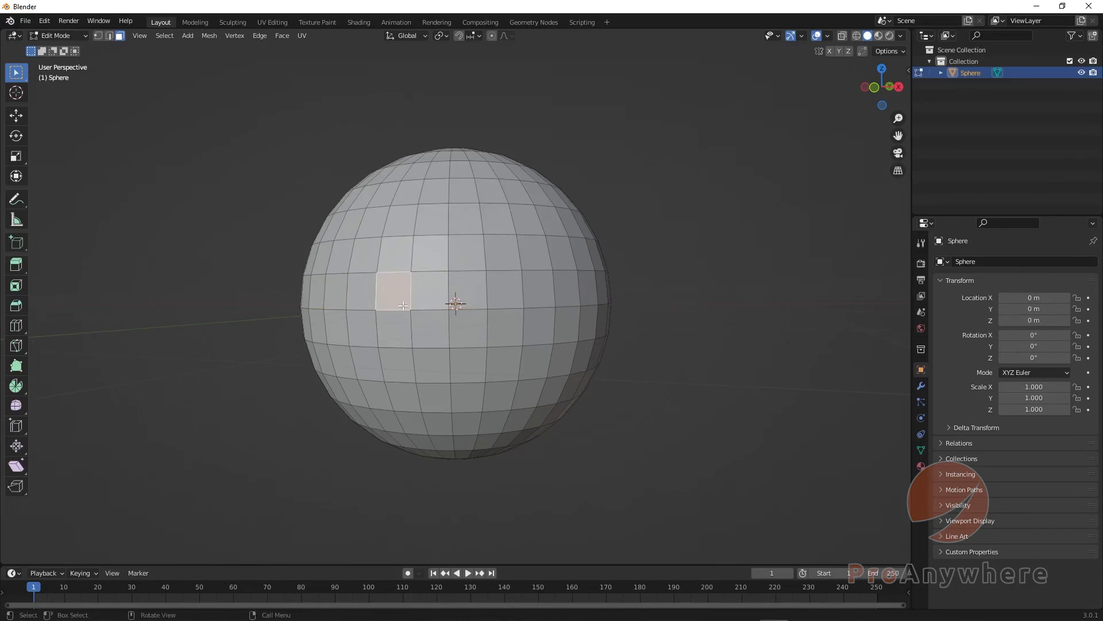
pyautogui.keyDown('alt'); pyautogui.click(447, 292); pyautogui.keyUp('alt')
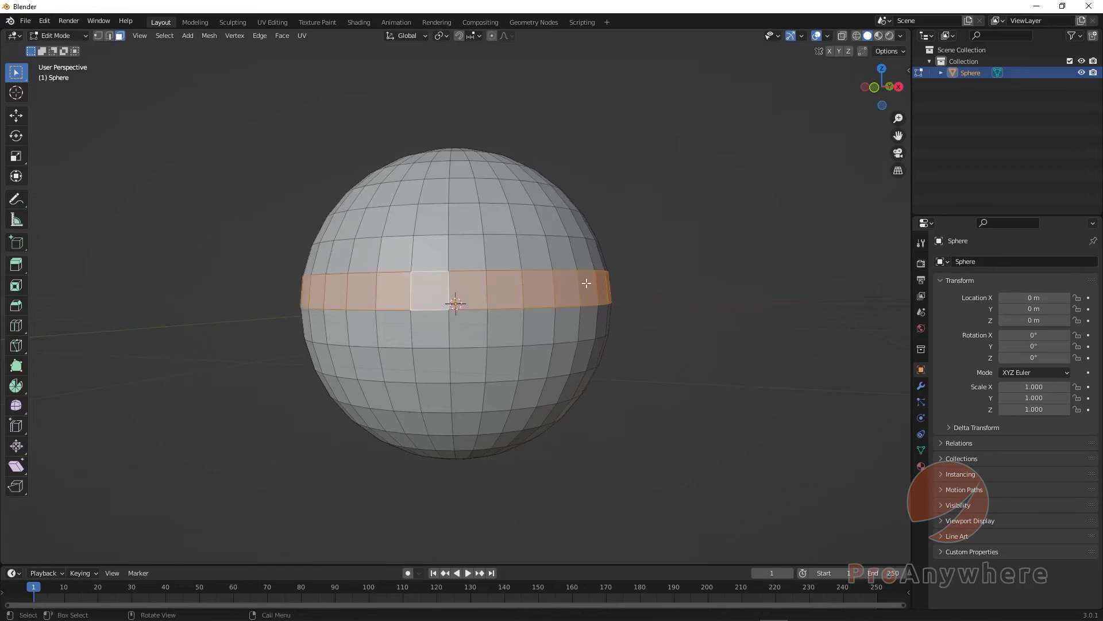
pyautogui.moveTo(586, 283); pyautogui.dragTo(355, 338, button='middle')
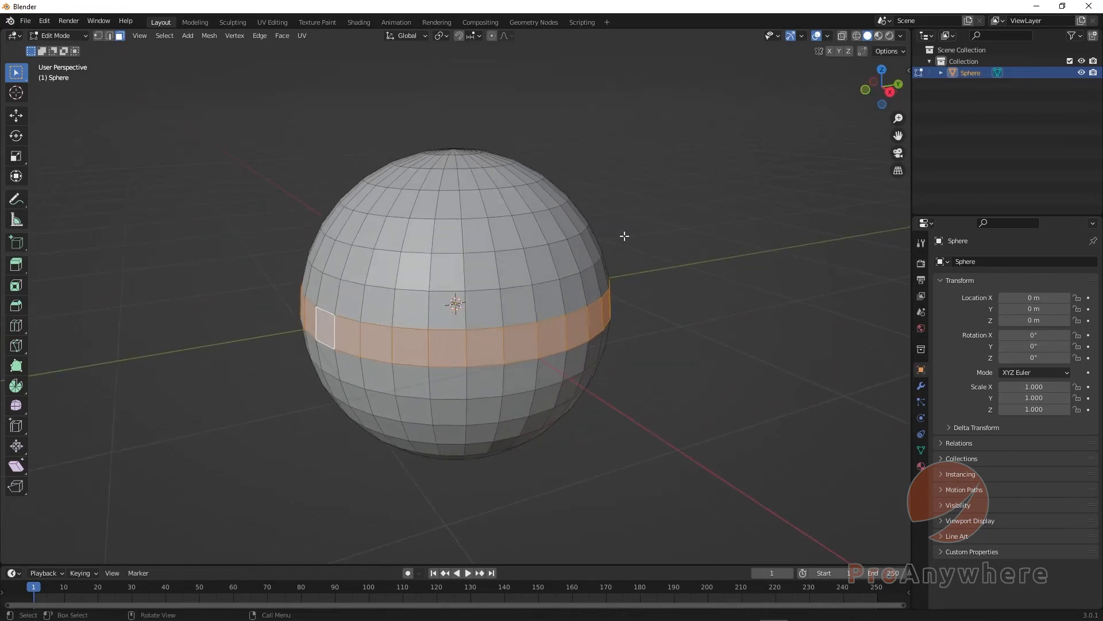
pyautogui.moveTo(431, 344); pyautogui.dragTo(351, 303, button='middle')
pyautogui.moveTo(573, 242); pyautogui.dragTo(440, 297, button='middle')
pyautogui.press('x')
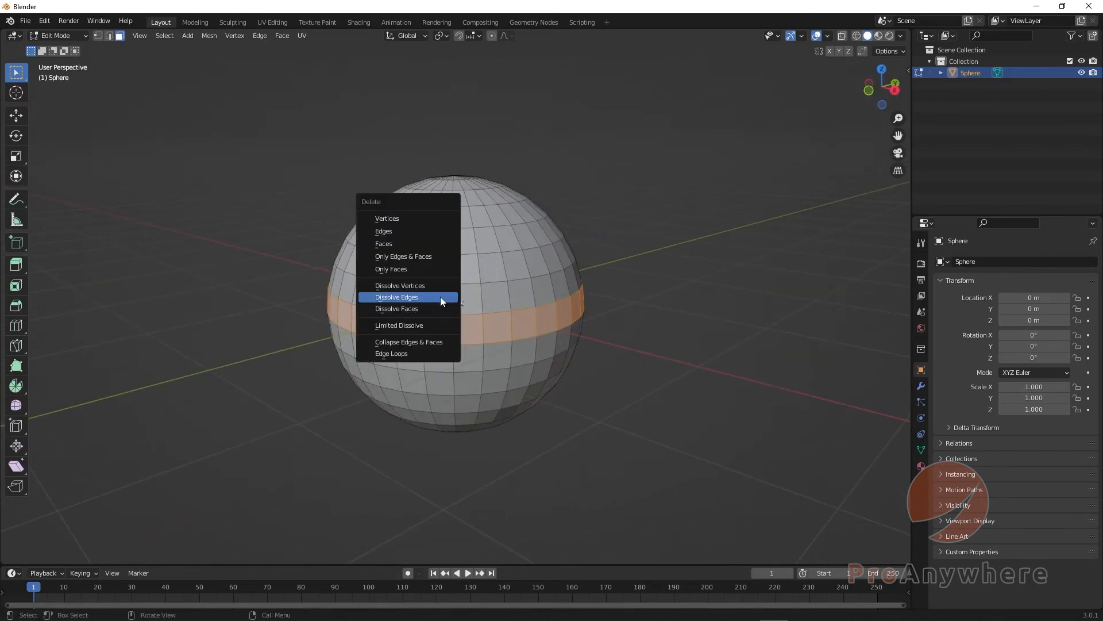
pyautogui.click(402, 244)
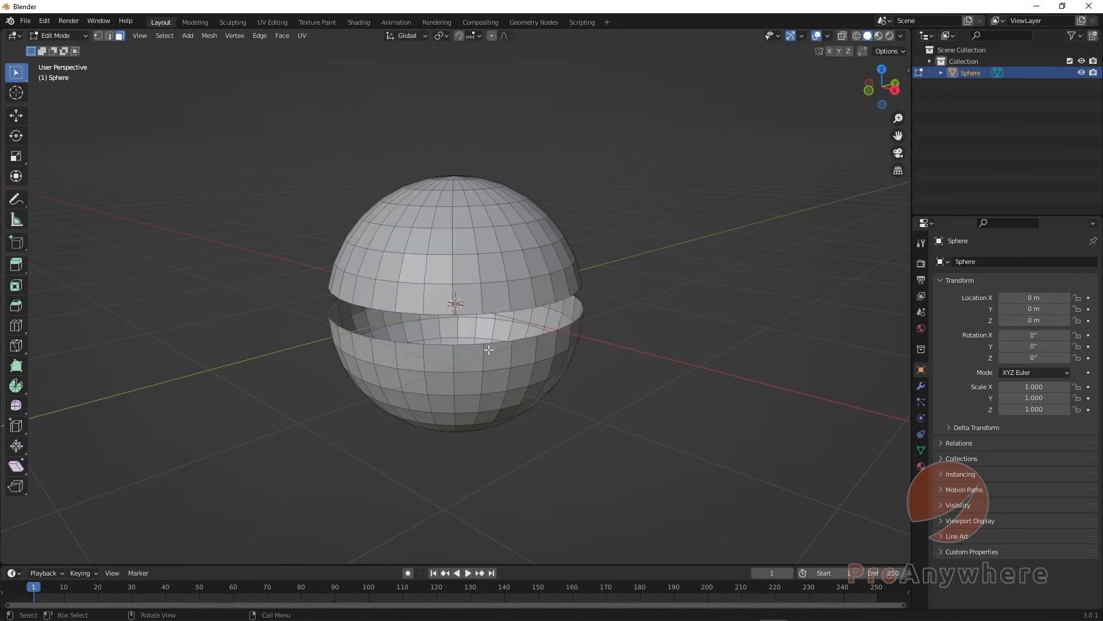
# Select the linked faces of the sphere's upper half, add the linked lower half, and clear the selection.
pyautogui.moveTo(494, 321); pyautogui.dragTo(519, 332, button='middle')
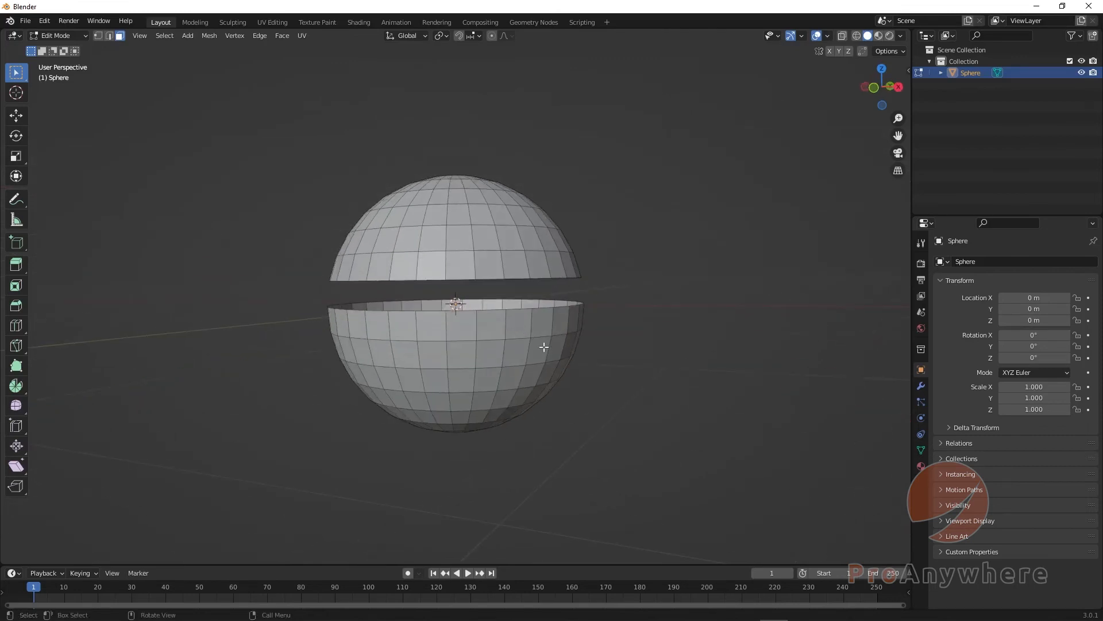
pyautogui.scroll(-2, 627, 342)
pyautogui.moveTo(588, 294); pyautogui.dragTo(587, 294, button='middle')
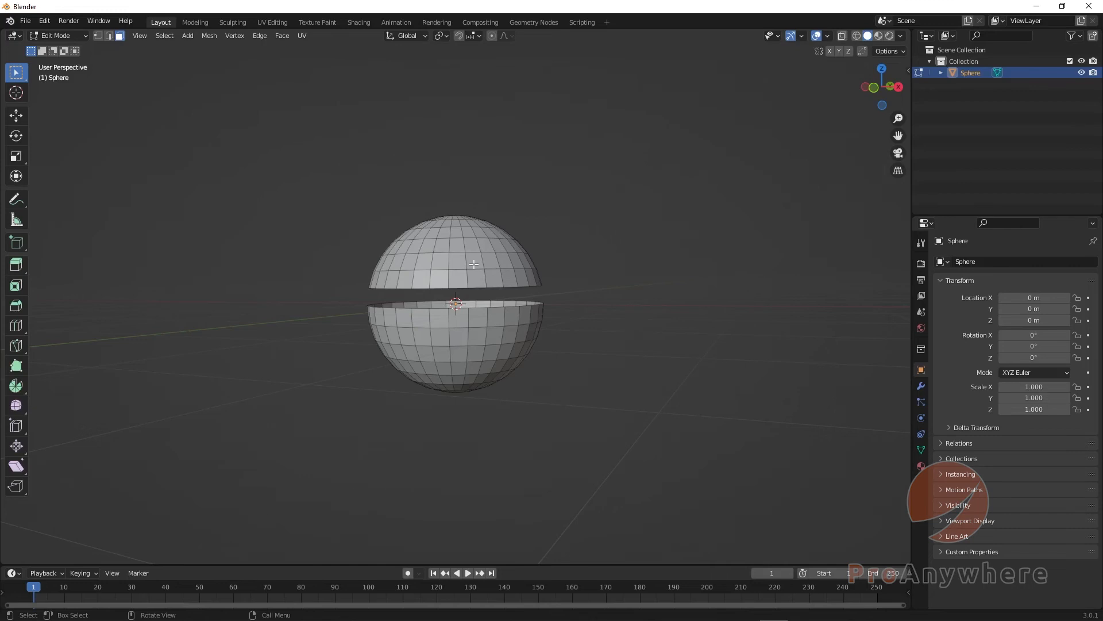
pyautogui.press('l')
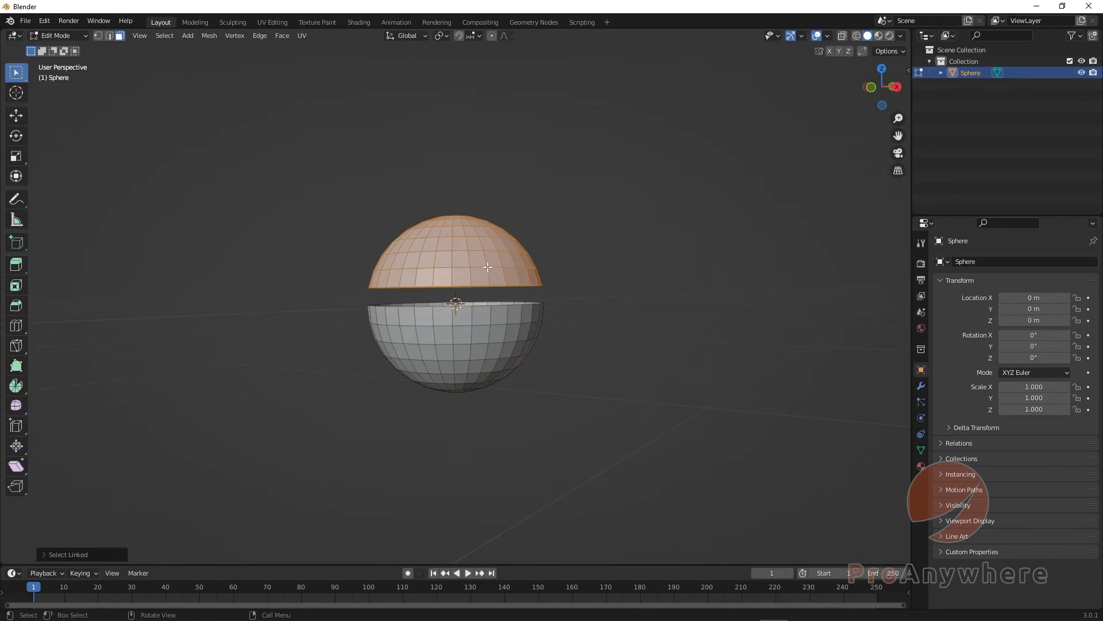
pyautogui.press('l')
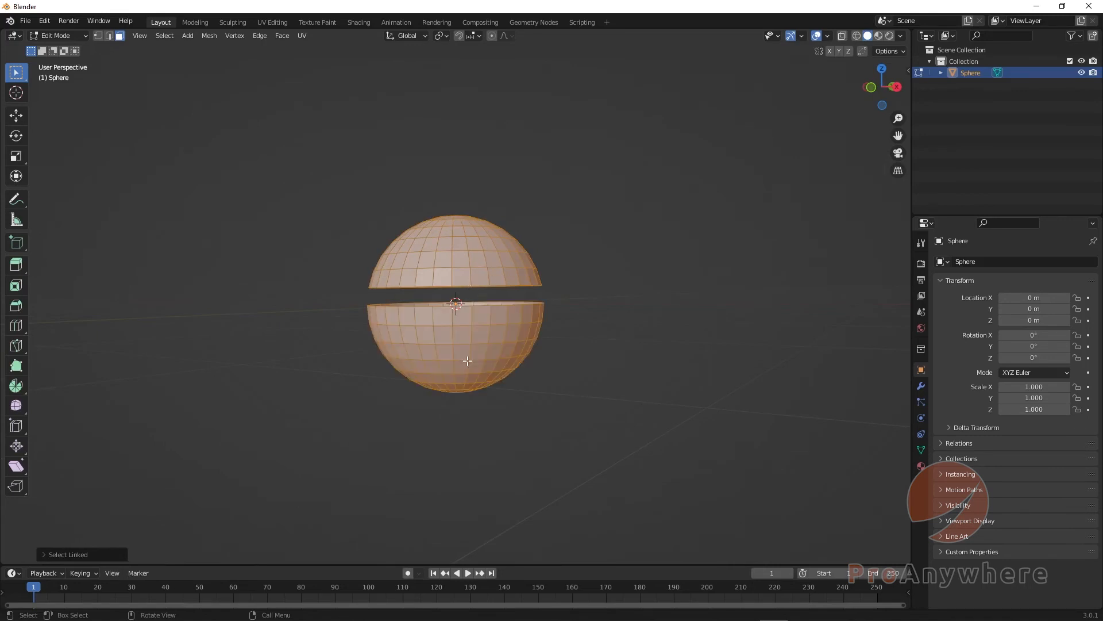
pyautogui.click(604, 353)
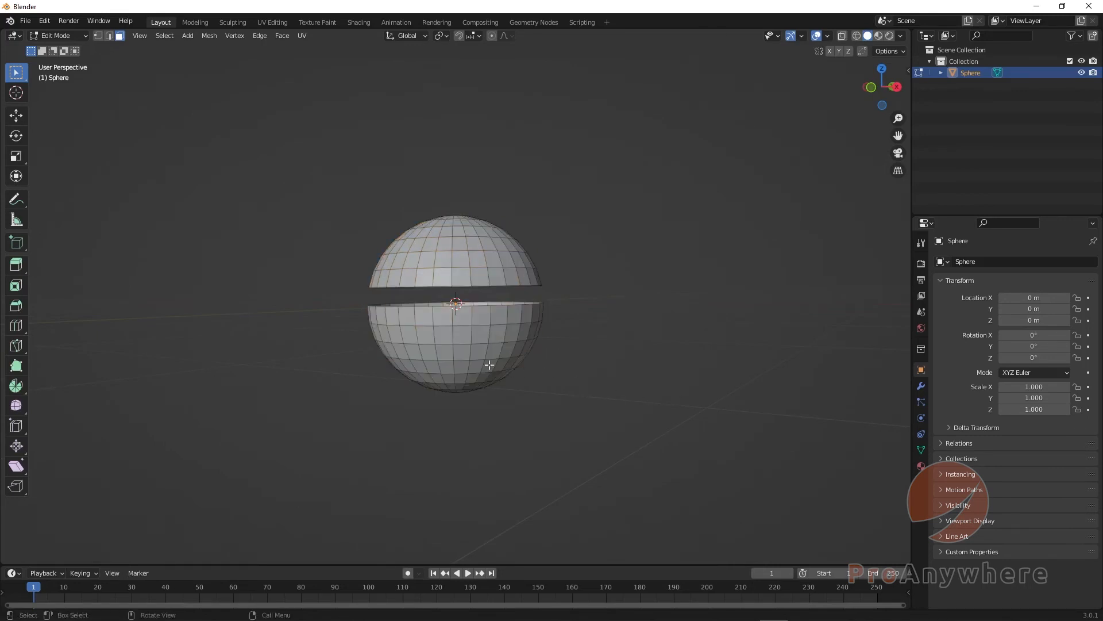
# Select only the linked faces of the sphere's lower half and deselect them again.
pyautogui.press('l')
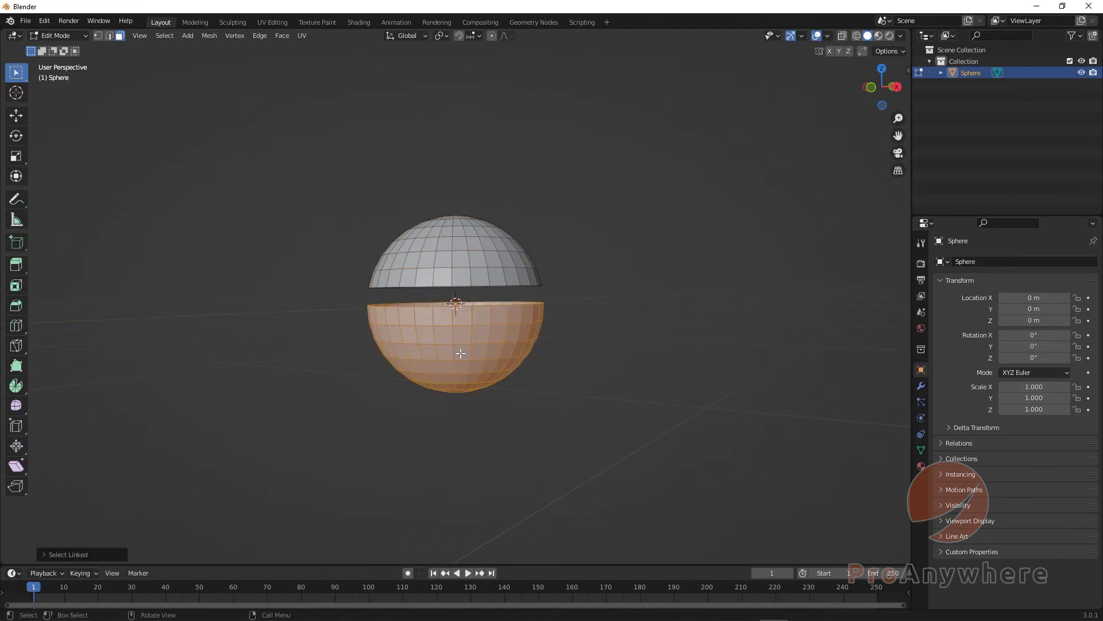
pyautogui.moveTo(574, 336); pyautogui.dragTo(598, 337, button='middle')
pyautogui.scroll(-1, 593, 325)
pyautogui.click(598, 338)
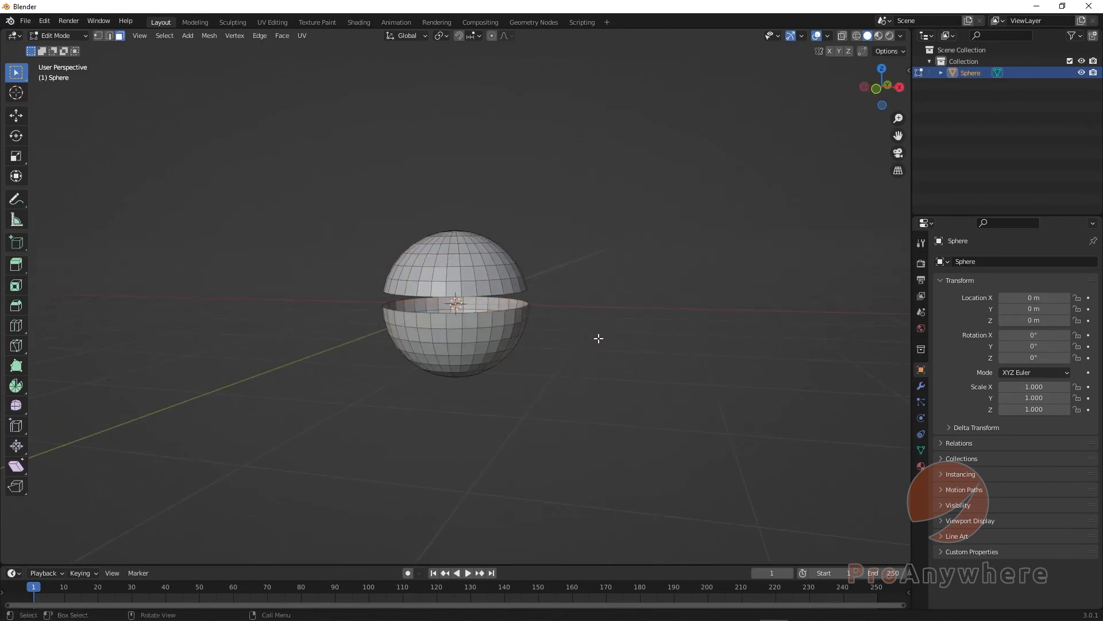
# Undo the linked selections, the deletion of the face ring and the loop selection.
pyautogui.hotkey('ctrl', 'z')
pyautogui.hotkey('ctrl', 'z')
pyautogui.hotkey('ctrl', 'z')
pyautogui.hotkey('ctrl', 'z')
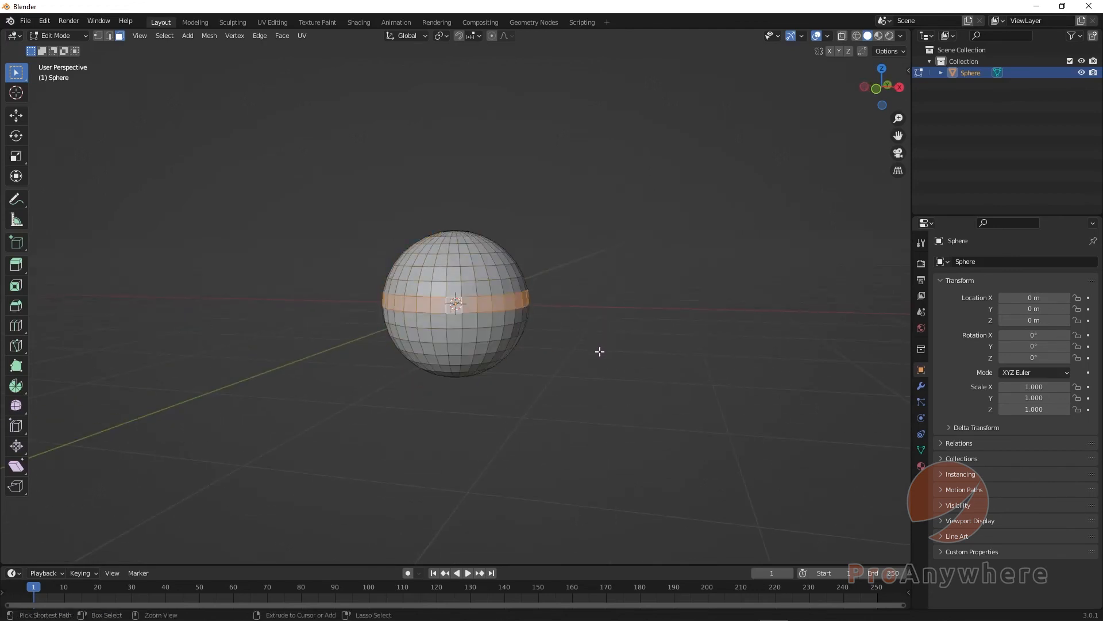
pyautogui.hotkey('ctrl', 'z')
# Select all faces linked to the current face on the intact sphere, then deselect everything.
pyautogui.moveTo(640, 345); pyautogui.dragTo(500, 298, button='middle')
pyautogui.hotkey('ctrl', 'l')
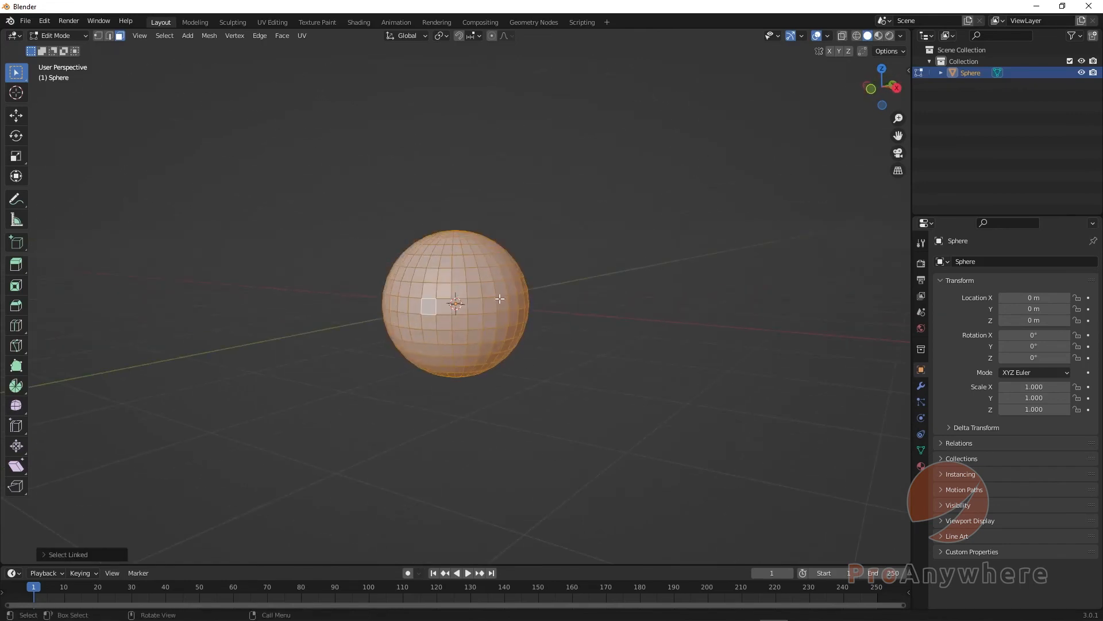
pyautogui.hotkey('alt', 'a')
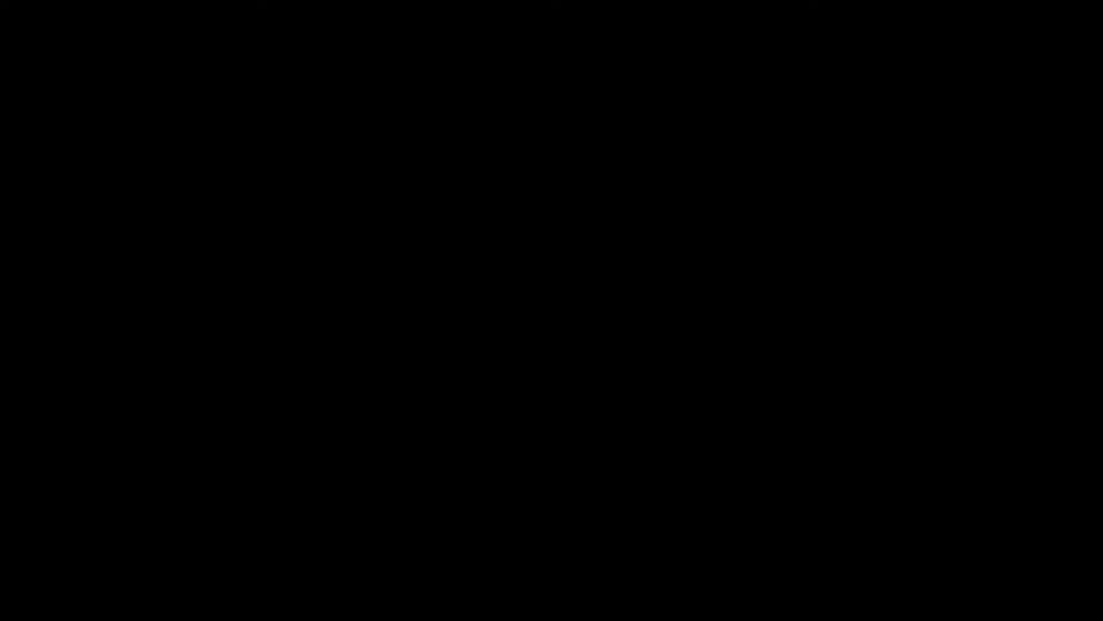